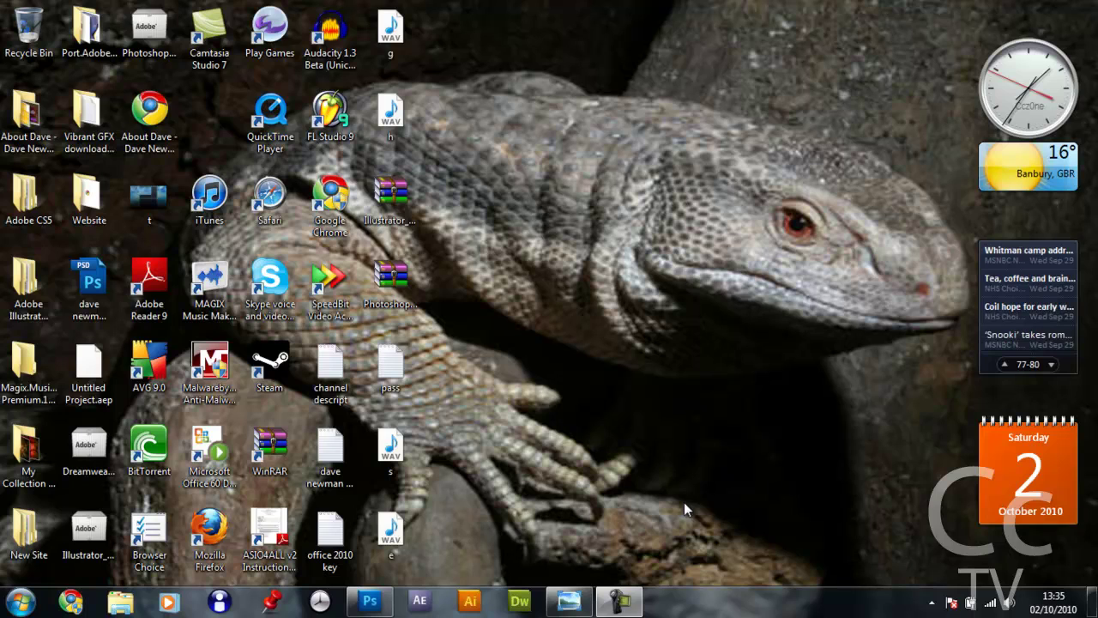
- Bring up the finished CrypticCinematics banner image in Windows Photo Viewer for preview
{"action": "left_click", "coordinate": [572, 602]}
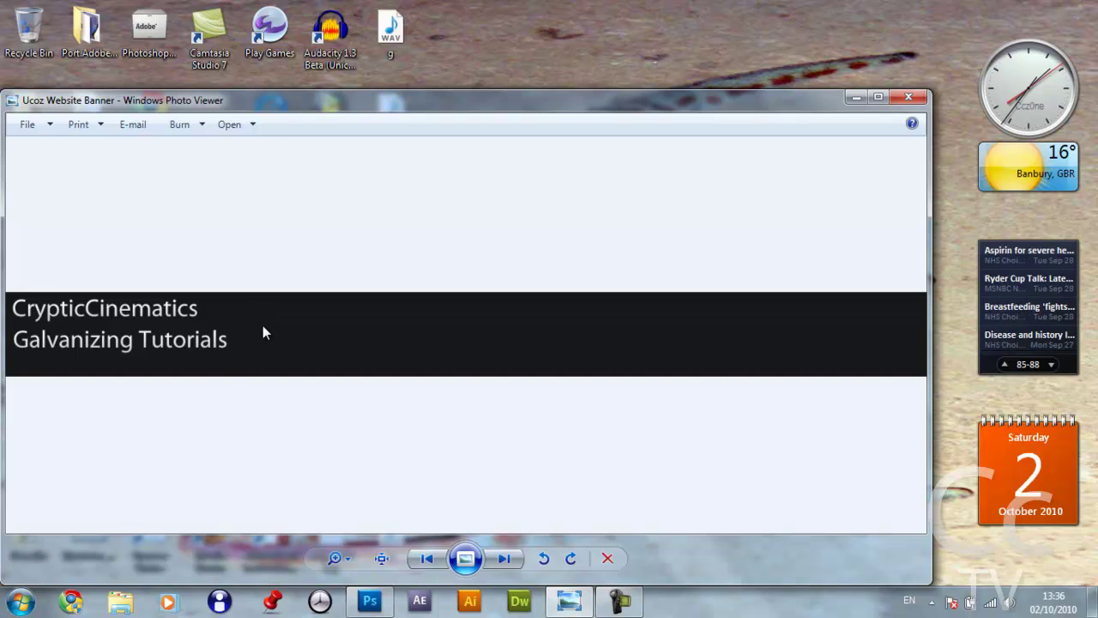
- Close the preview and create a new 1347 × 124 pixel document in Photoshop
{"action": "left_click", "coordinate": [903, 97]}
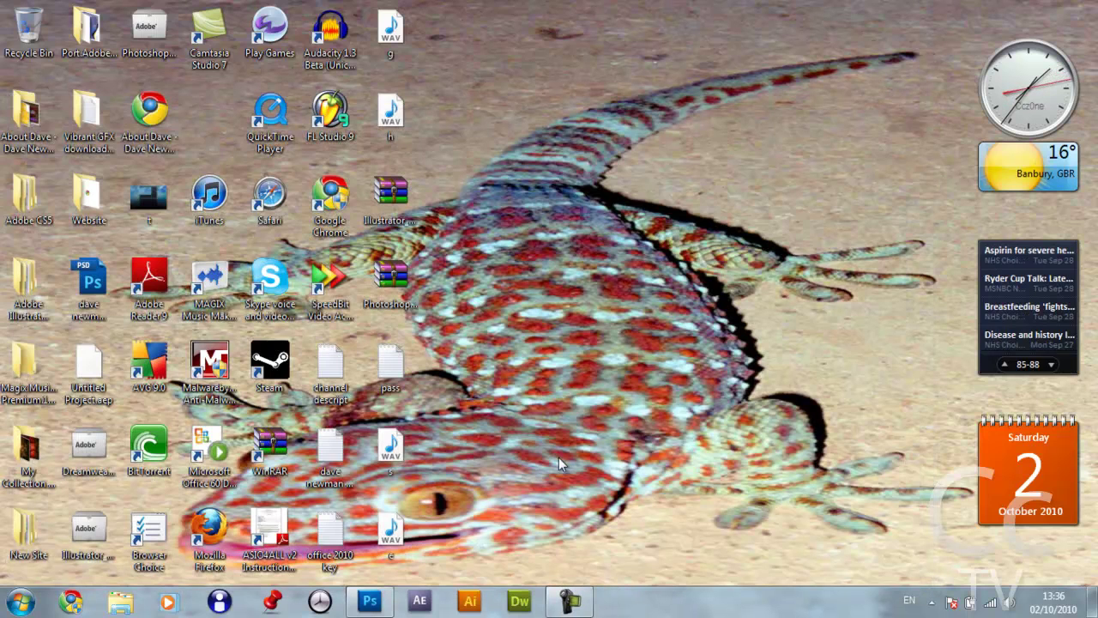
{"action": "left_click", "coordinate": [370, 601]}
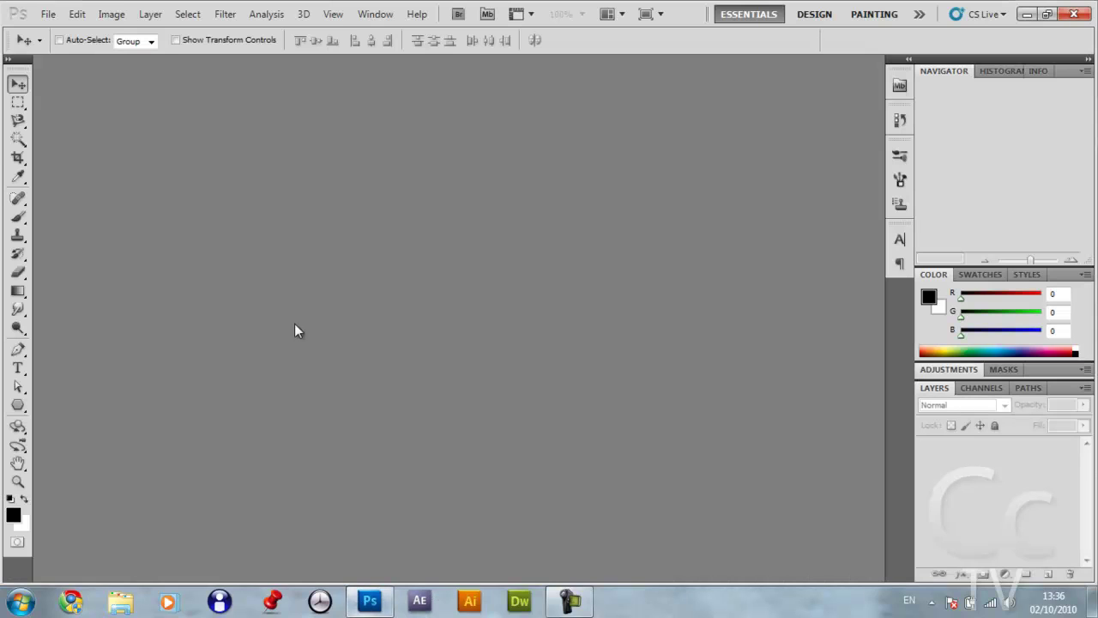
{"action": "left_click", "coordinate": [45, 14]}
{"action": "left_click", "coordinate": [48, 31]}
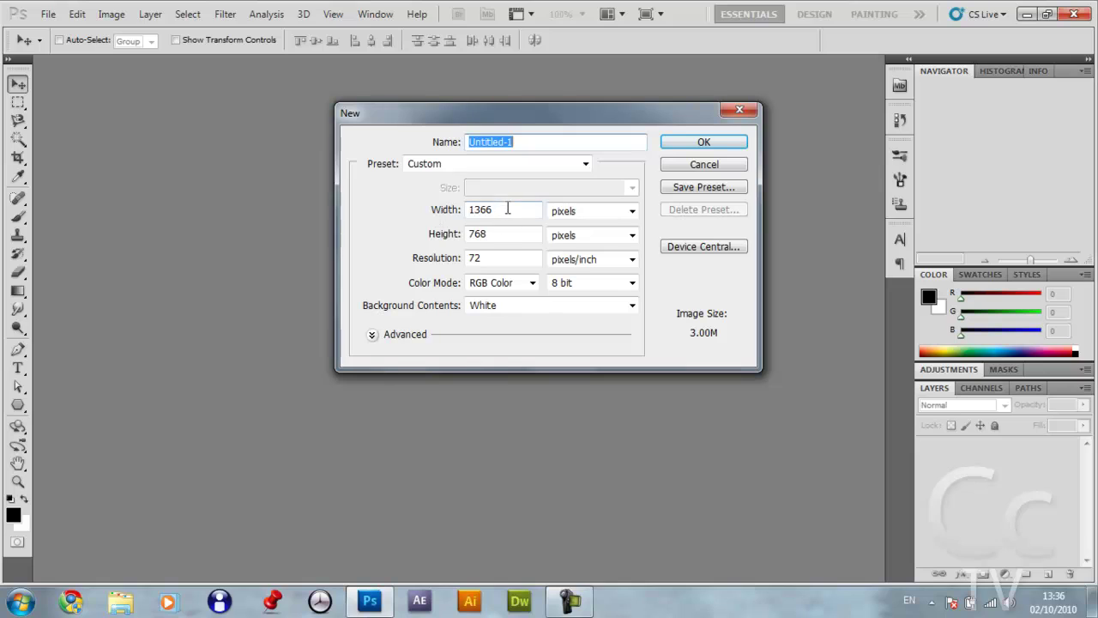
{"action": "left_click_drag", "start_coordinate": [507, 209], "coordinate": [470, 249]}
{"action": "type", "text": "47"}
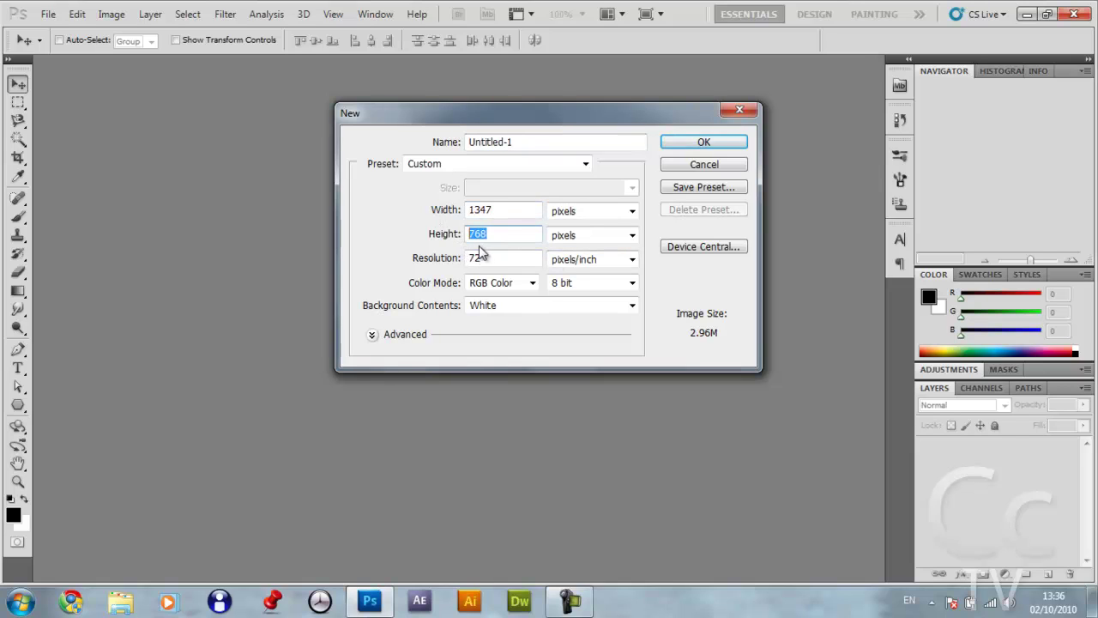
{"action": "type", "text": "124"}
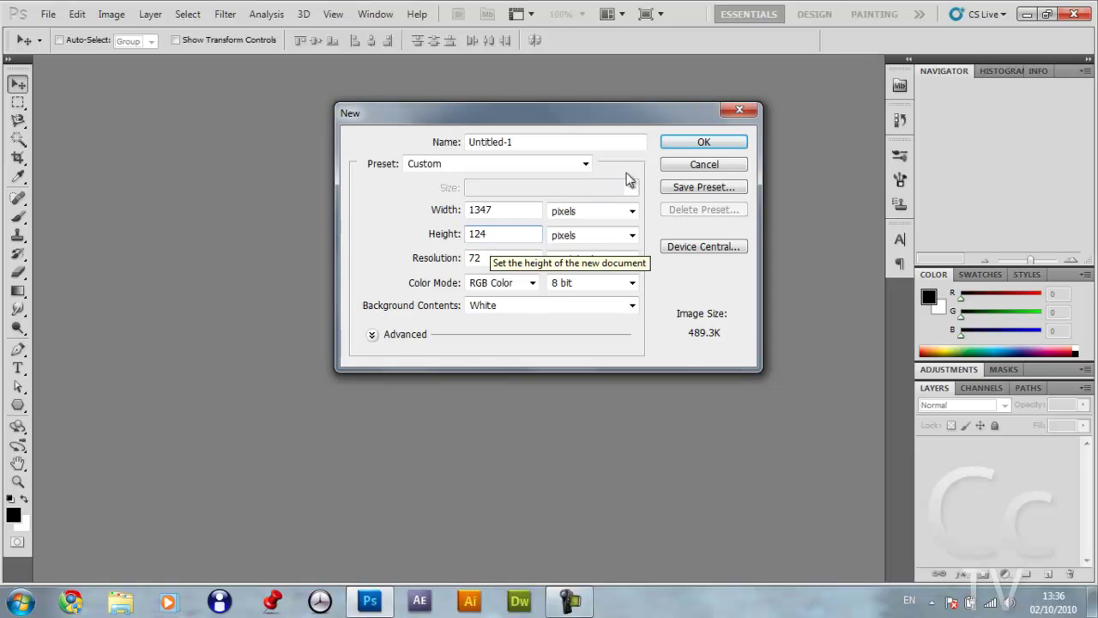
{"action": "left_click", "coordinate": [700, 142]}
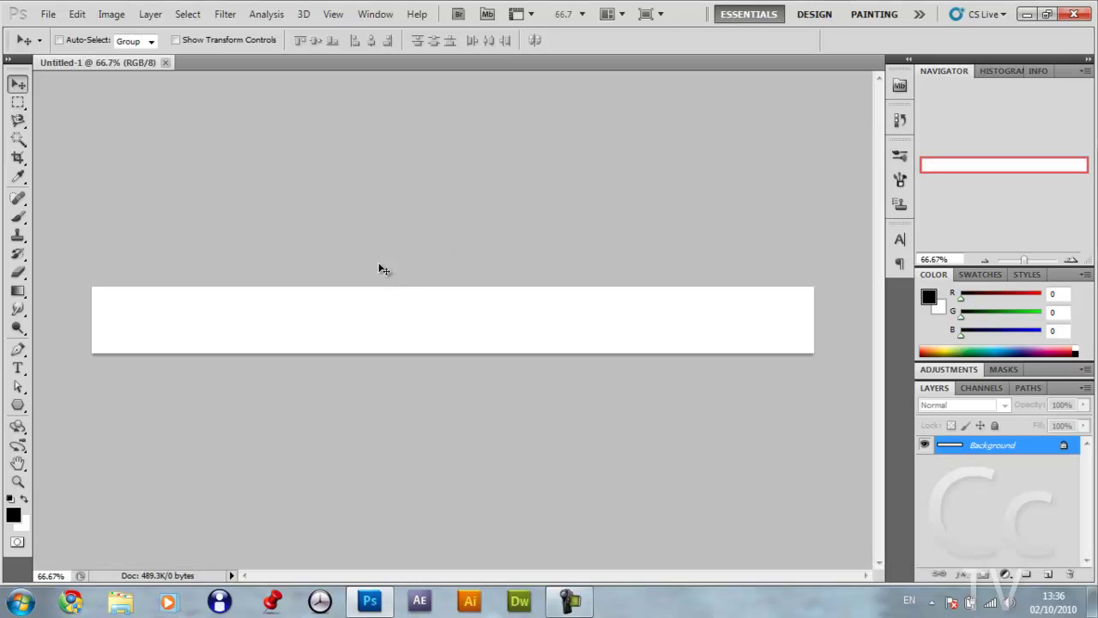
- Set the foreground colour to 191919 and fill the whole canvas with it
{"action": "left_click", "coordinate": [13, 514]}
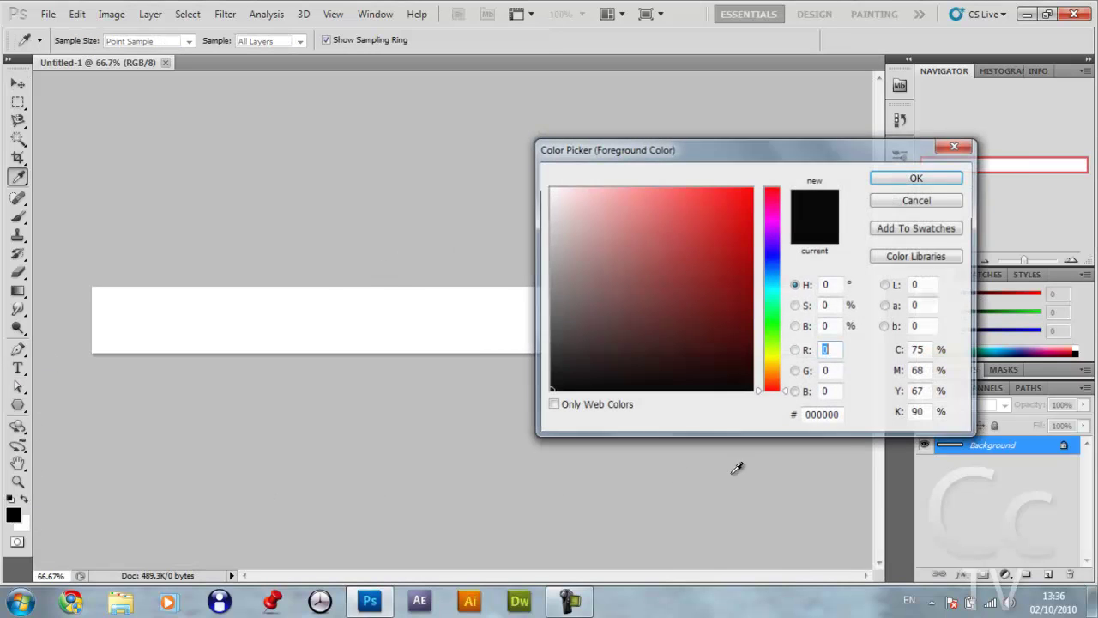
{"action": "left_click", "coordinate": [840, 416]}
{"action": "type", "text": "191919"}
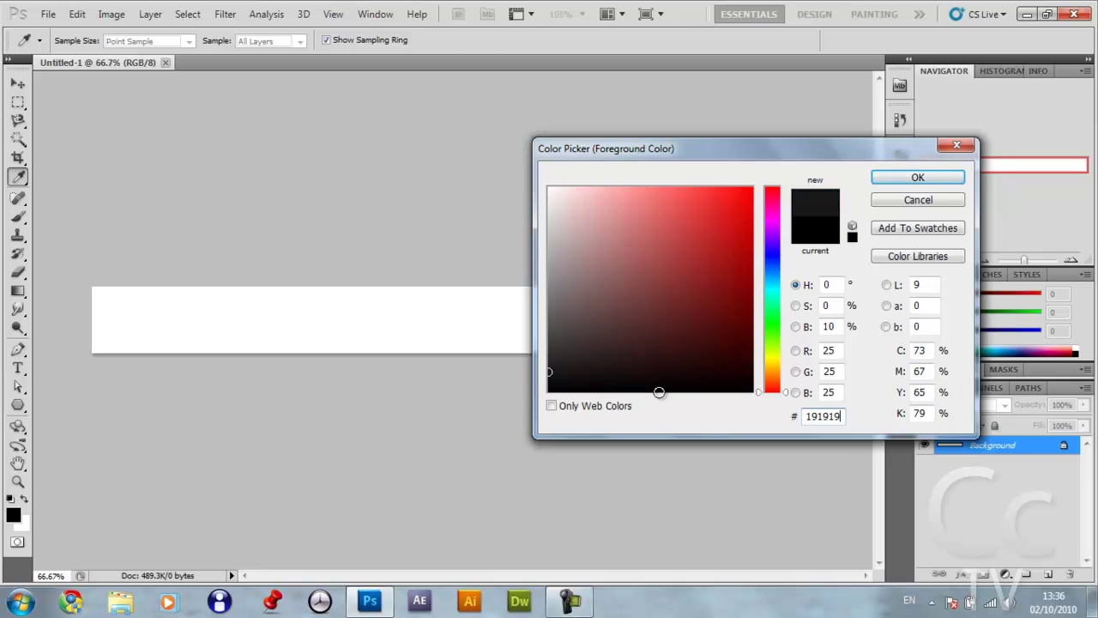
{"action": "key", "text": "Return"}
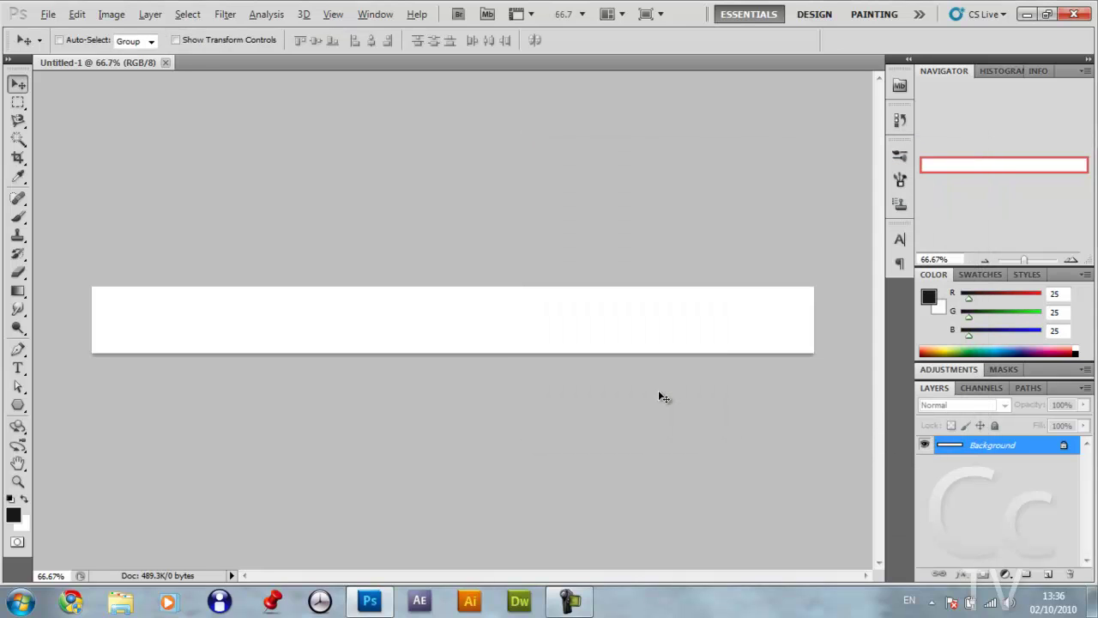
{"action": "key", "text": "alt+BackSpace"}
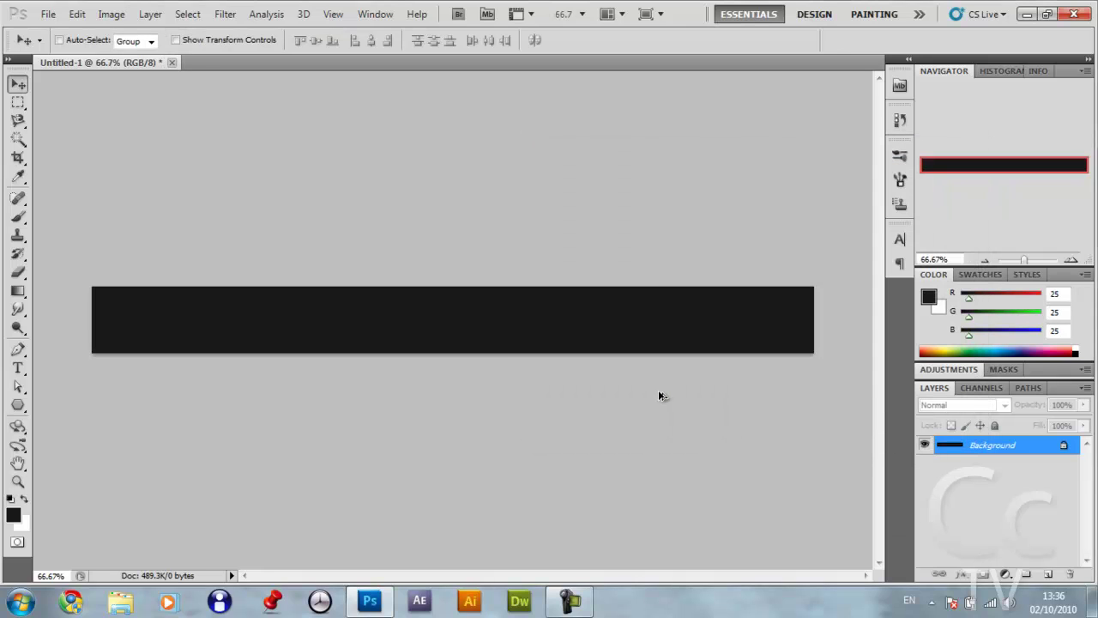
- Set the Type tool to Myriad Pro, 30 pt, in white
{"action": "left_click", "coordinate": [19, 369]}
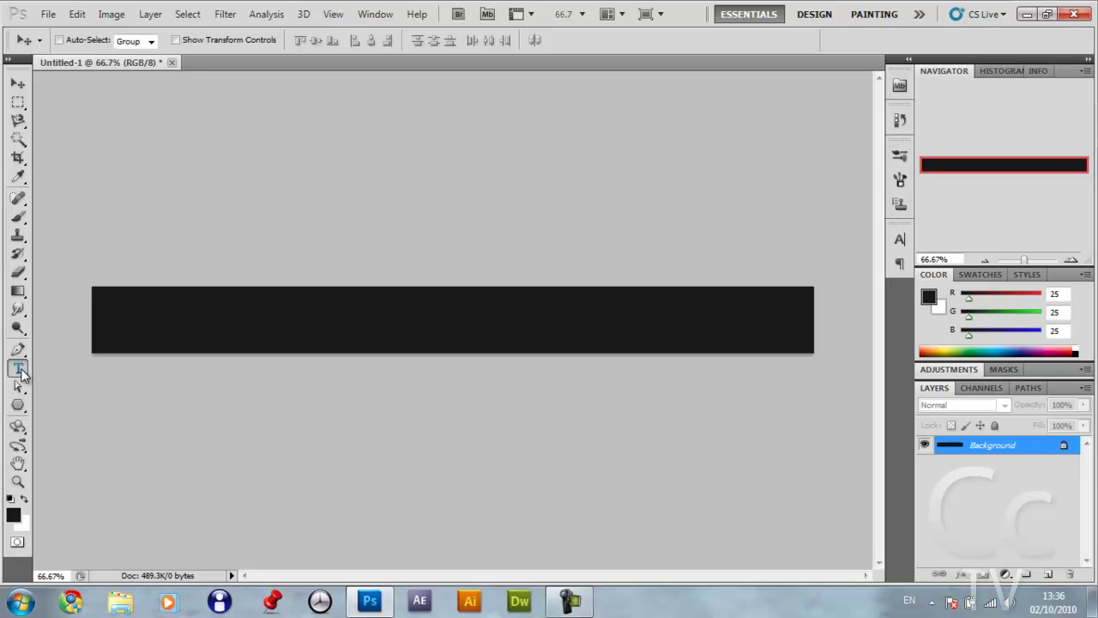
{"action": "left_click", "coordinate": [19, 370]}
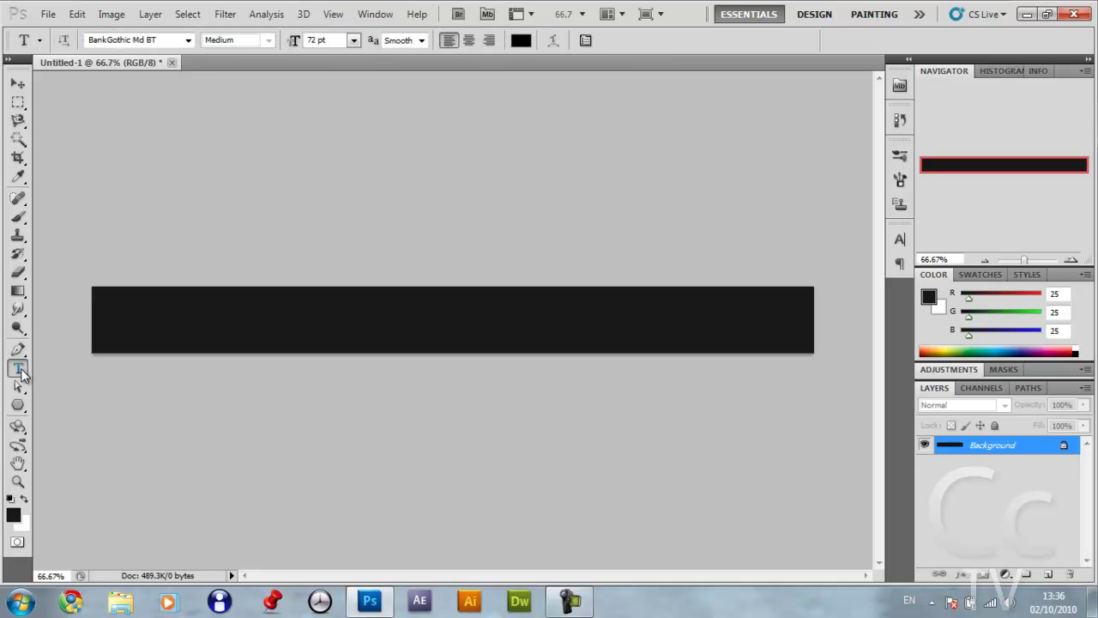
{"action": "left_click", "coordinate": [186, 41]}
{"action": "scroll", "coordinate": [191, 185], "scroll_direction": "down", "scroll_amount": 20}
{"action": "scroll", "coordinate": [192, 188], "scroll_direction": "down", "scroll_amount": 20}
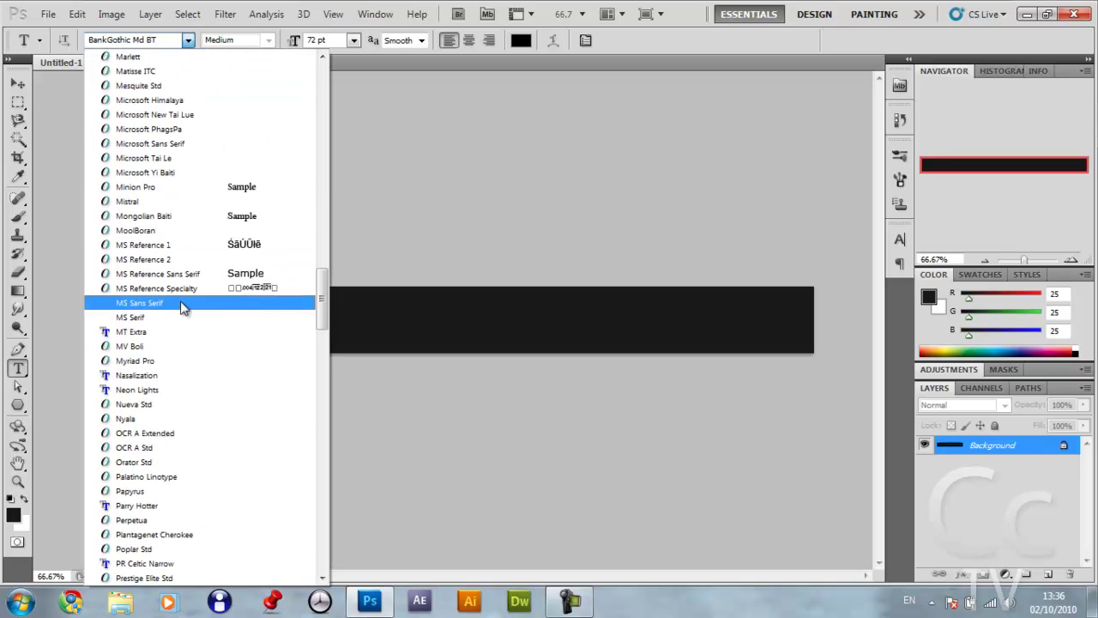
{"action": "left_click", "coordinate": [137, 360]}
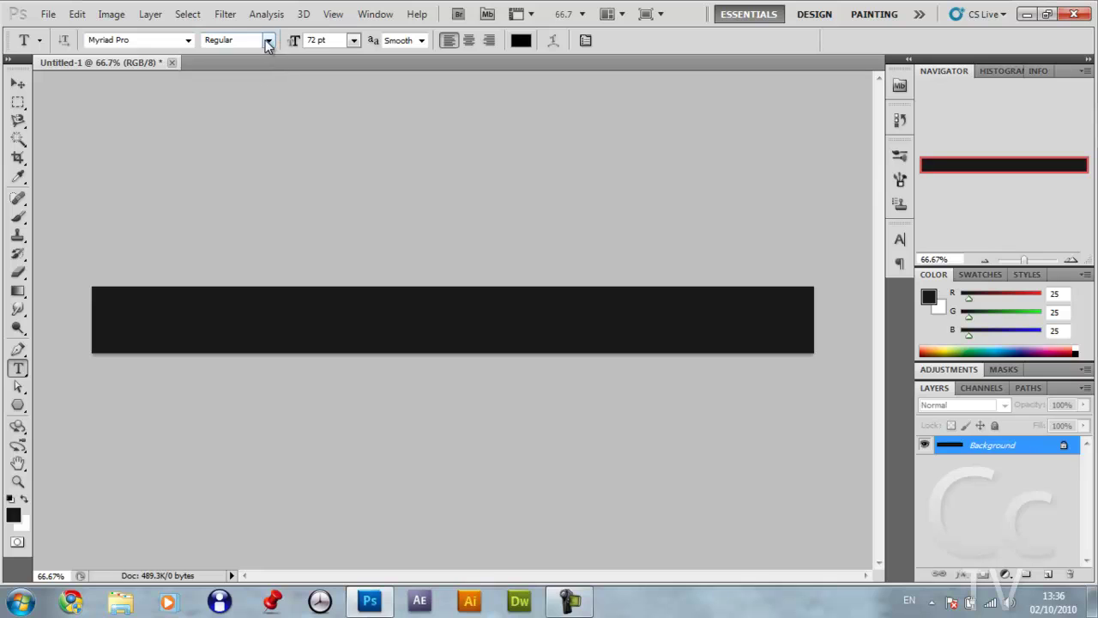
{"action": "left_click", "coordinate": [354, 40]}
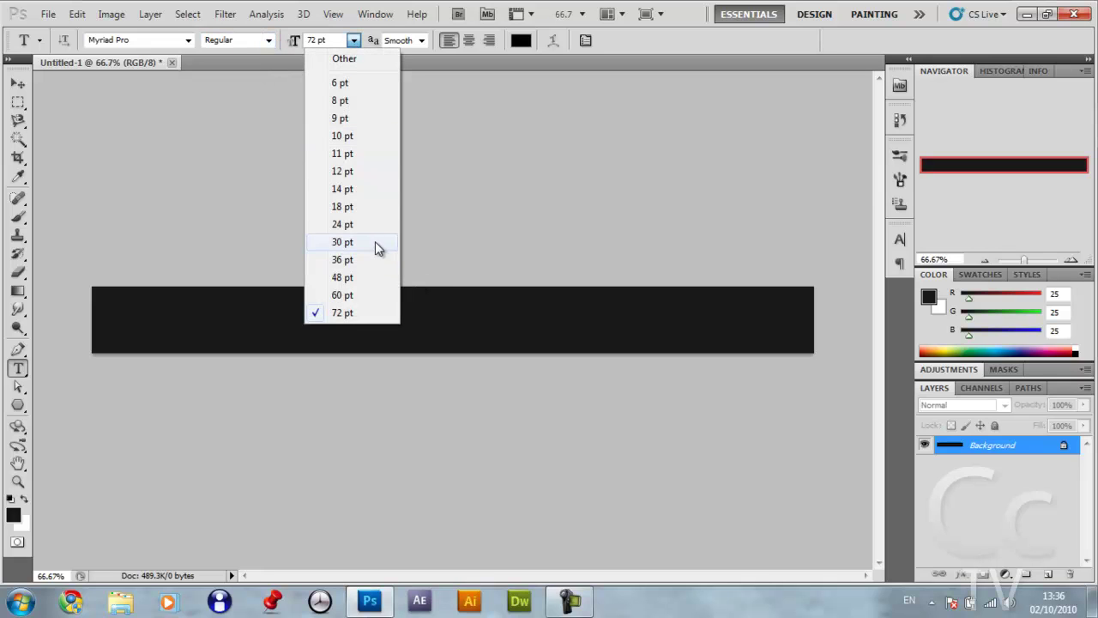
{"action": "left_click", "coordinate": [375, 242]}
{"action": "left_click", "coordinate": [520, 40]}
{"action": "type", "text": "100"}
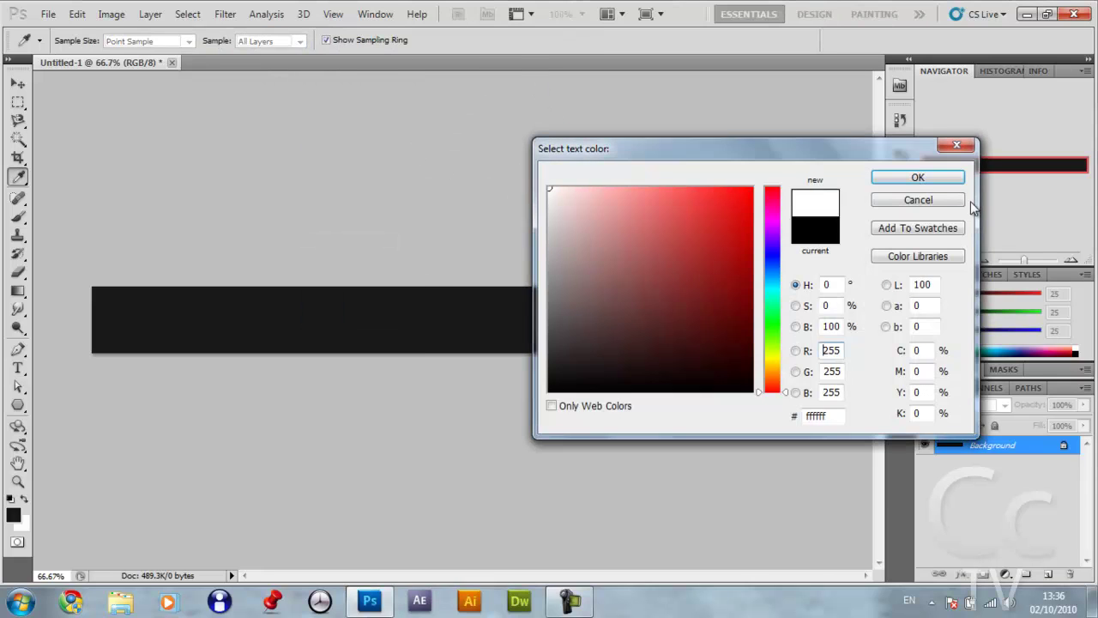
{"action": "left_click", "coordinate": [915, 177]}
- Type the title 'CrypticCinematics' and move it toward the banner's top-left corner
{"action": "left_click", "coordinate": [339, 324]}
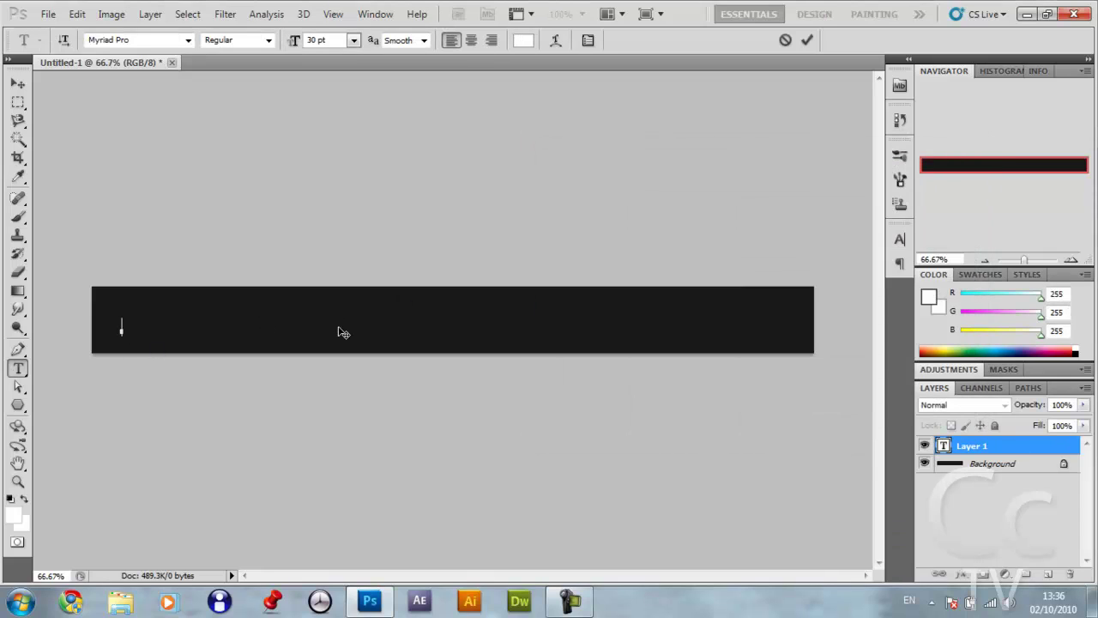
{"action": "type", "text": "."}
{"action": "type", "text": "Cry "}
{"action": "type", "text": "pticCinematics"}
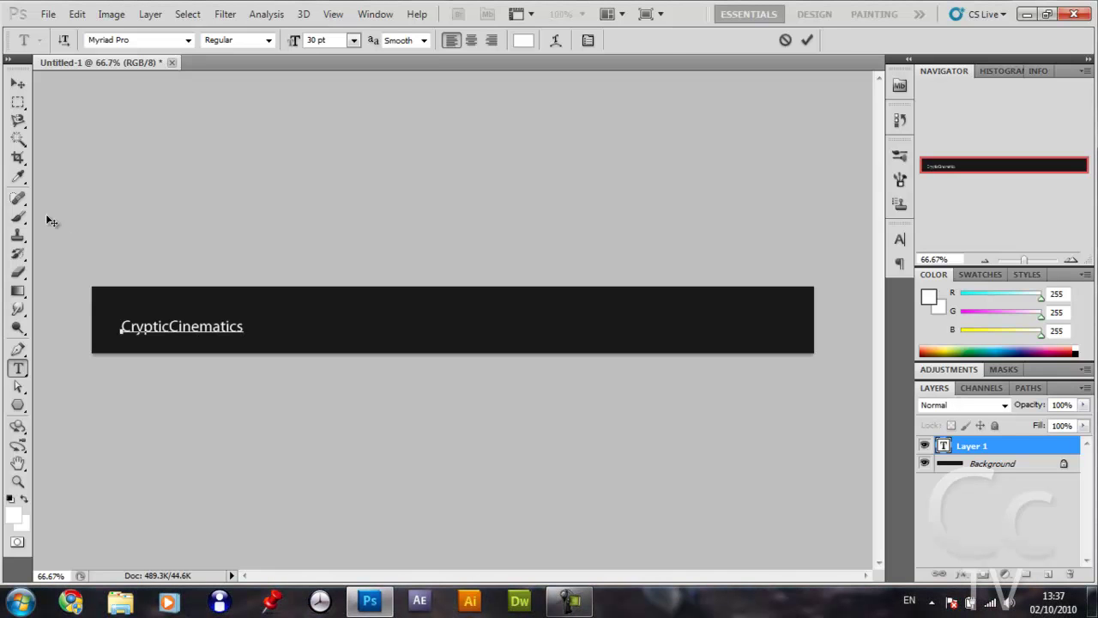
{"action": "left_click", "coordinate": [18, 83]}
{"action": "left_click_drag", "start_coordinate": [220, 314], "coordinate": [201, 294]}
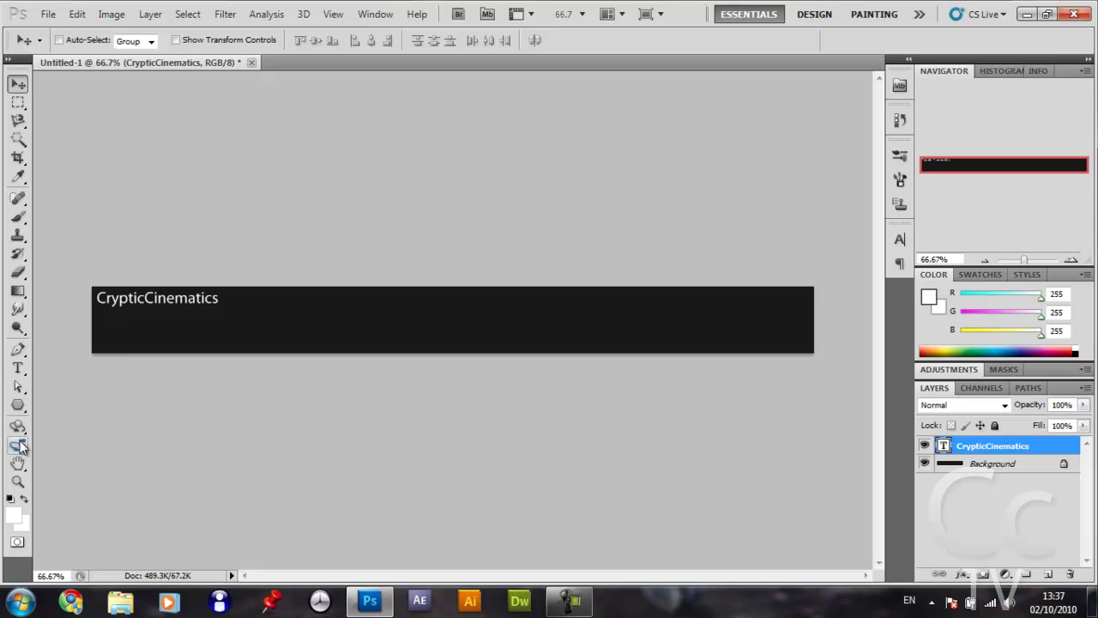
- Open the CrypticCinematics layer's style settings and add a Gradient Overlay
{"action": "left_click", "coordinate": [17, 368]}
{"action": "left_click", "coordinate": [19, 86]}
{"action": "double_click", "coordinate": [1050, 447]}
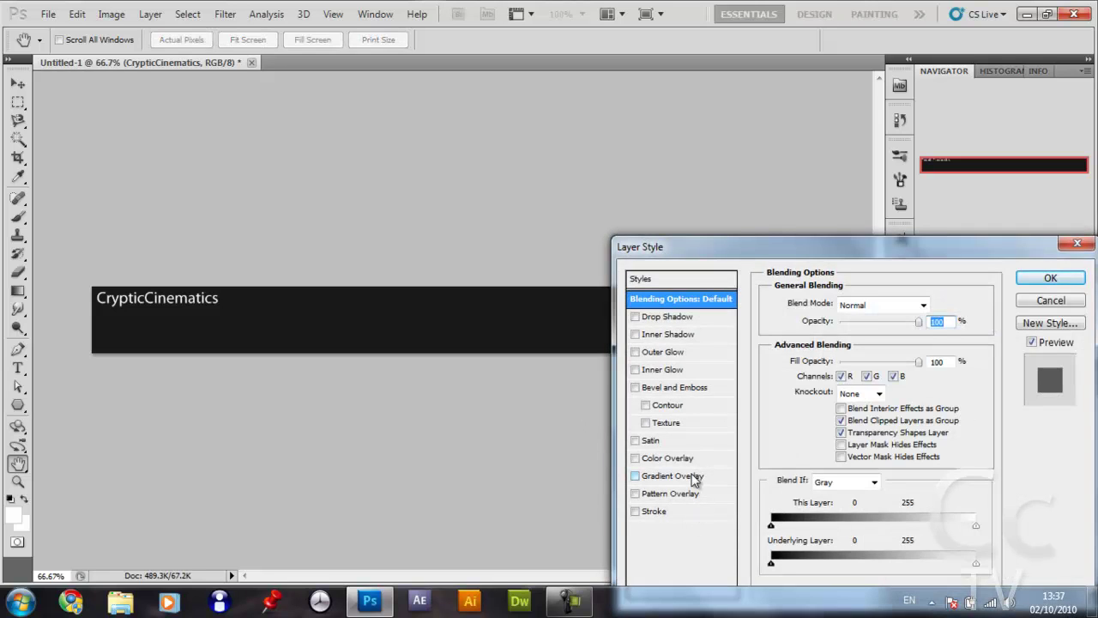
{"action": "left_click", "coordinate": [678, 475]}
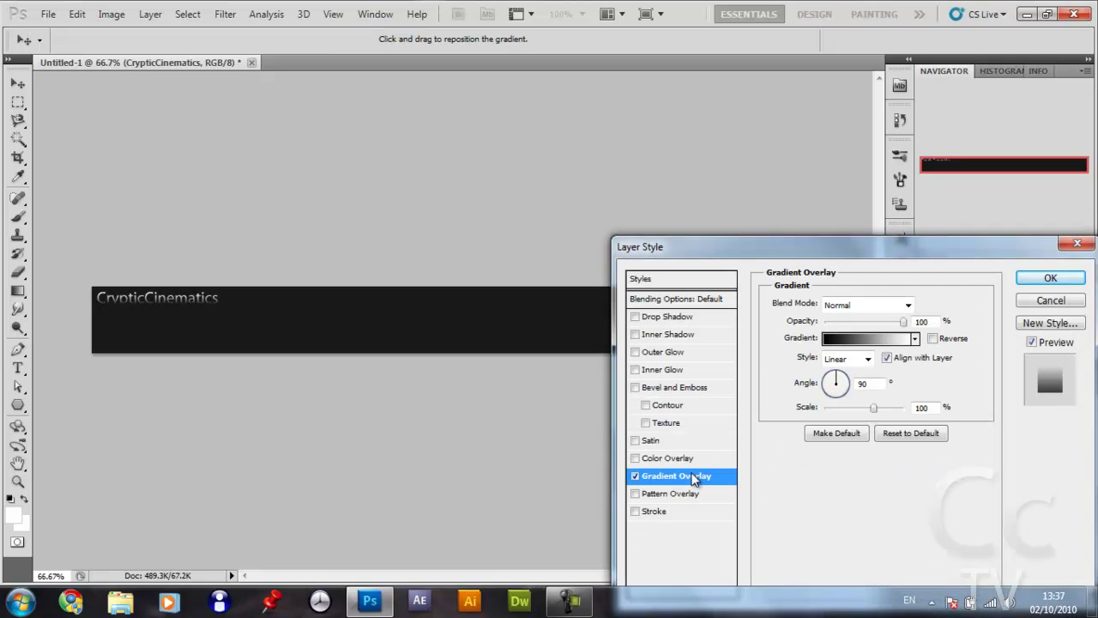
- Change the gradient's starting stop to 333333 and enable a Drop Shadow
{"action": "left_click", "coordinate": [882, 336]}
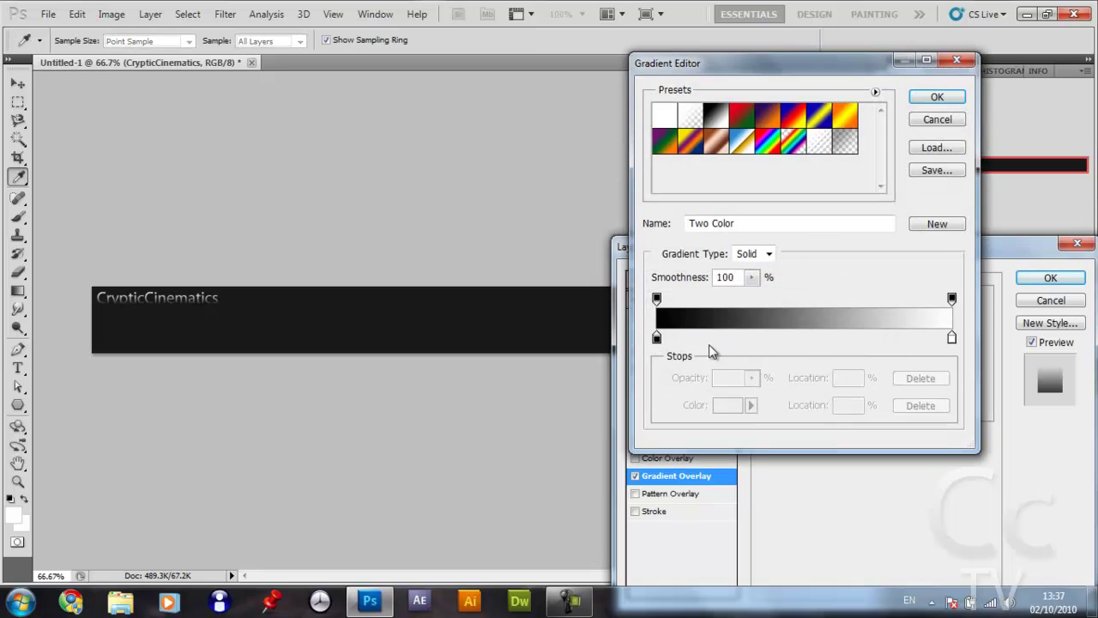
{"action": "left_click", "coordinate": [657, 337]}
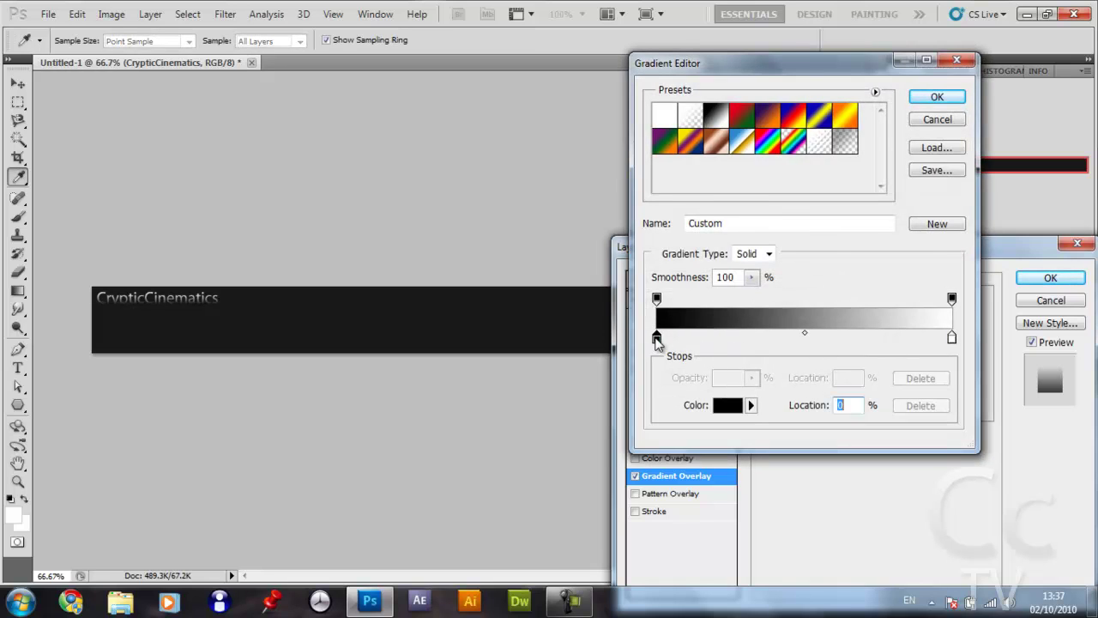
{"action": "double_click", "coordinate": [656, 337]}
{"action": "left_click_drag", "start_coordinate": [842, 416], "coordinate": [780, 420]}
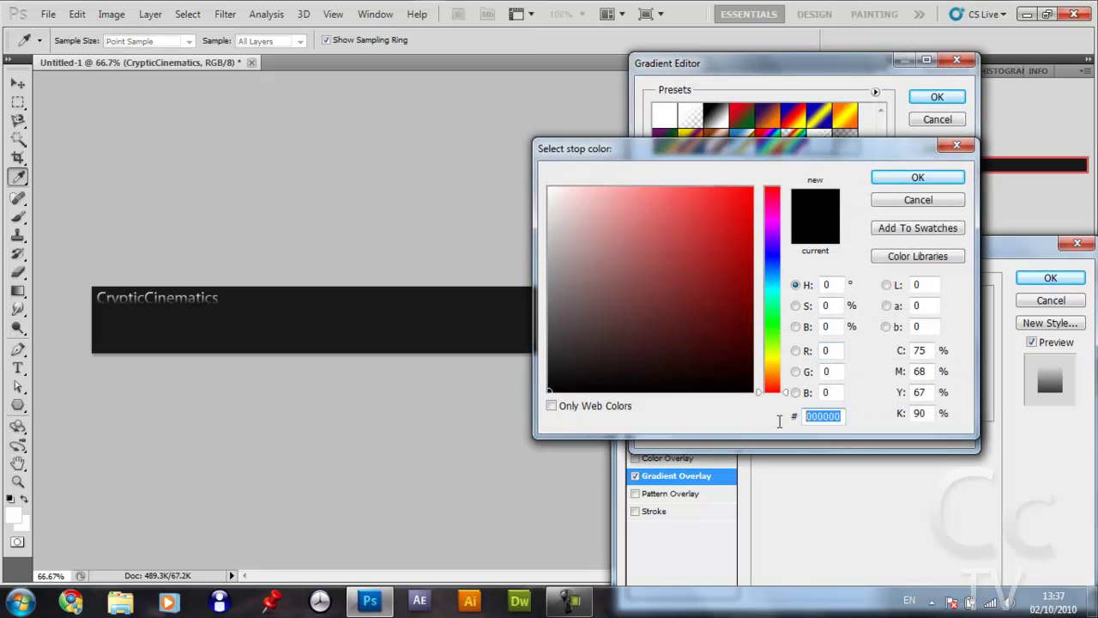
{"action": "type", "text": "333333"}
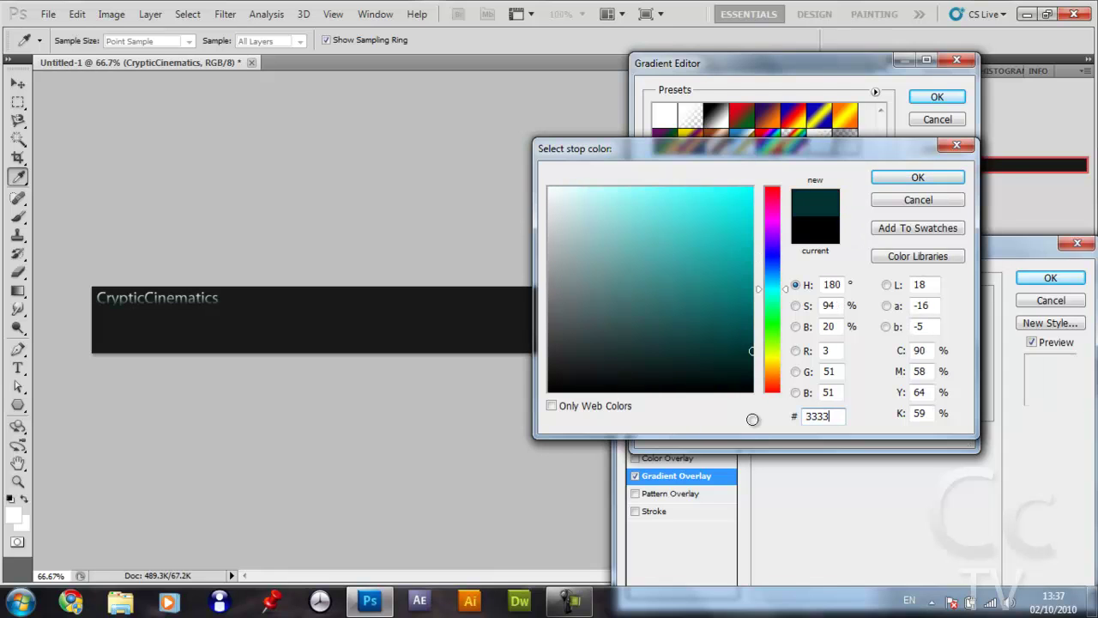
{"action": "key", "text": "Return"}
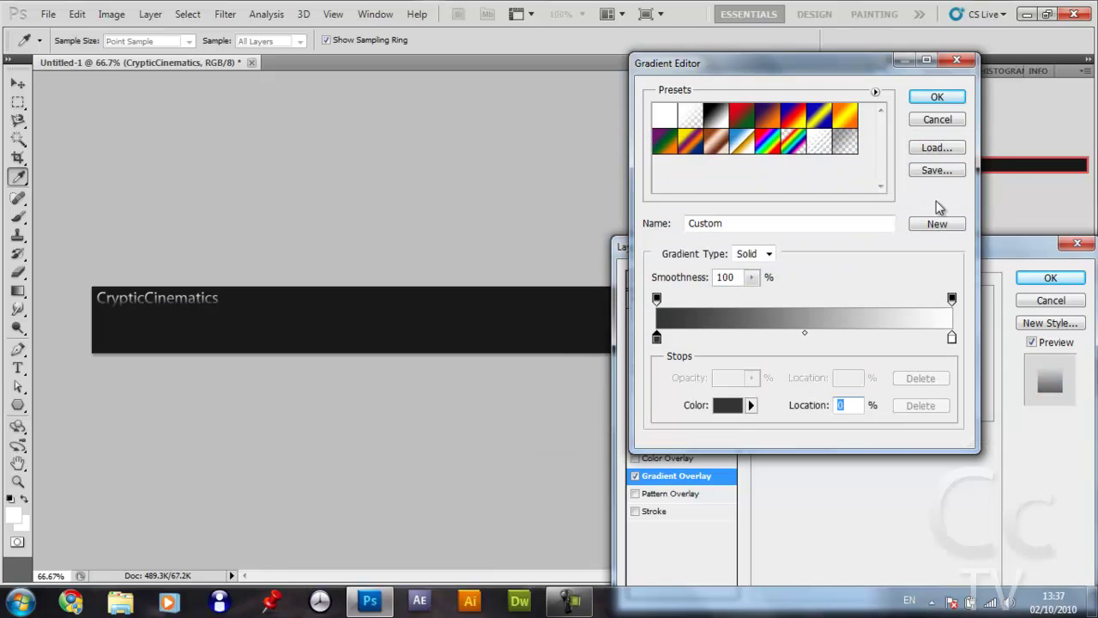
{"action": "left_click", "coordinate": [931, 97]}
{"action": "left_click", "coordinate": [682, 317]}
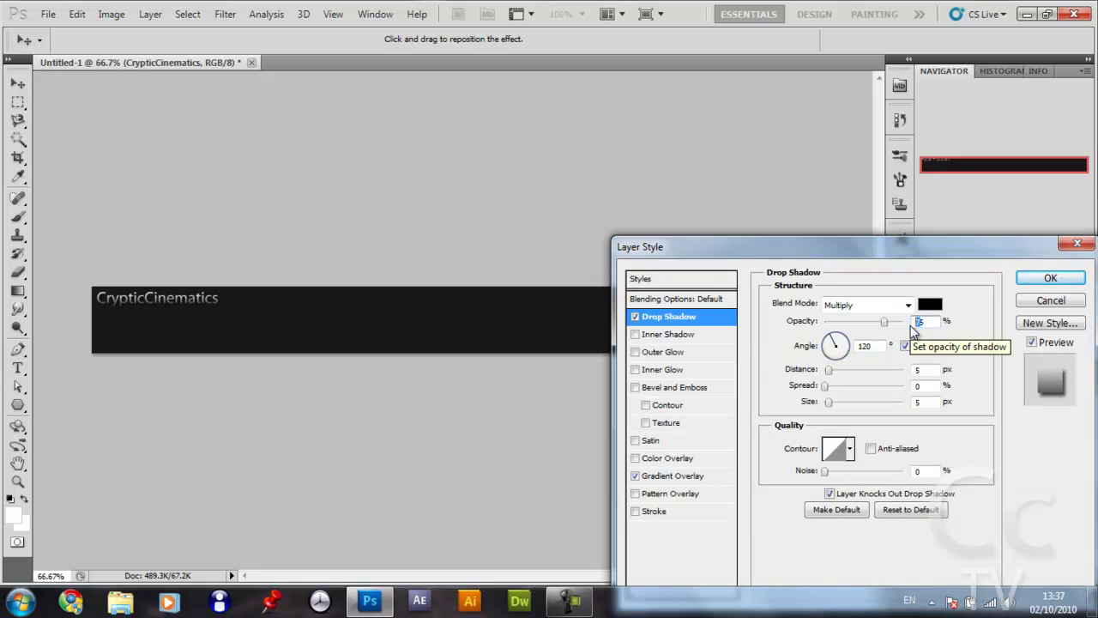
- Apply the drop shadow, duplicate the title layer with Ctrl+J, and start retyping the copy's text
{"action": "key", "text": "Return"}
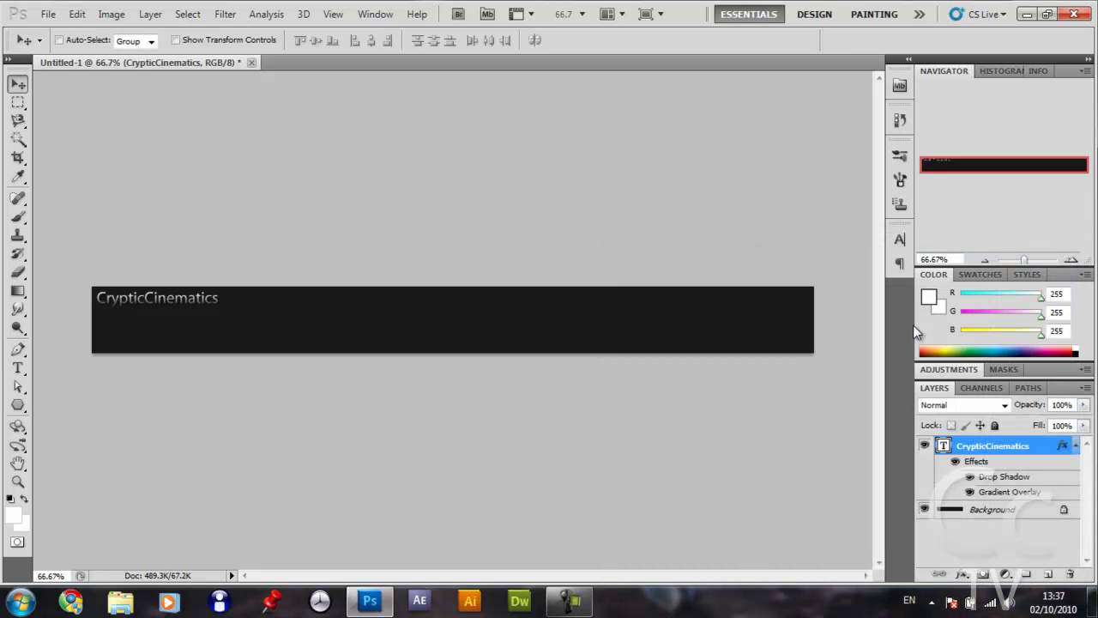
{"action": "left_click", "coordinate": [1076, 447]}
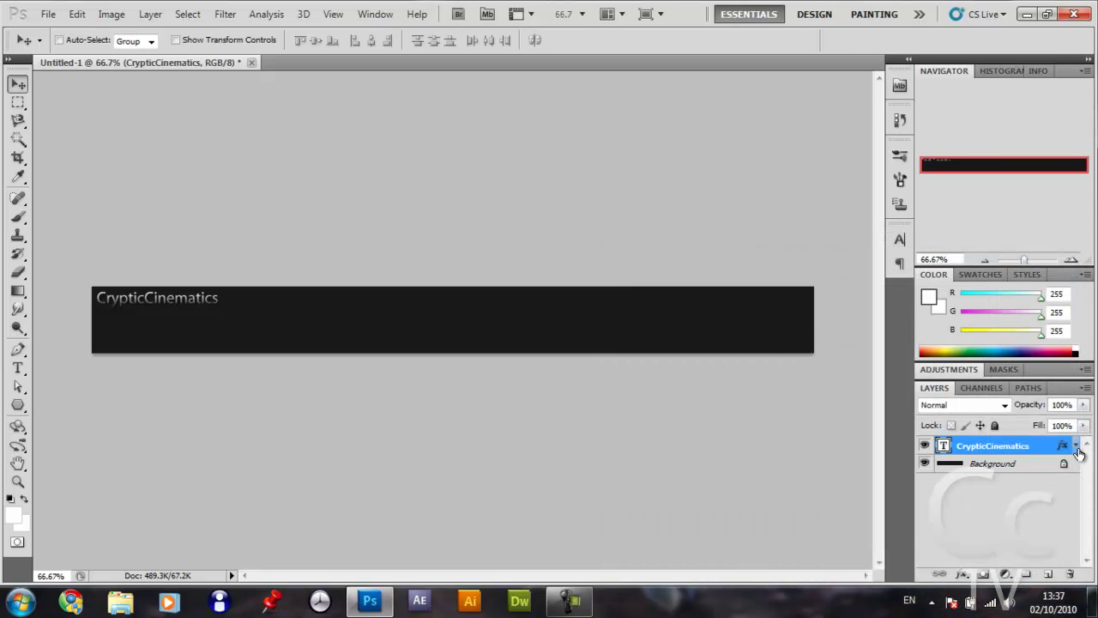
{"action": "key", "text": "ctrl+j"}
{"action": "left_click", "coordinate": [18, 368]}
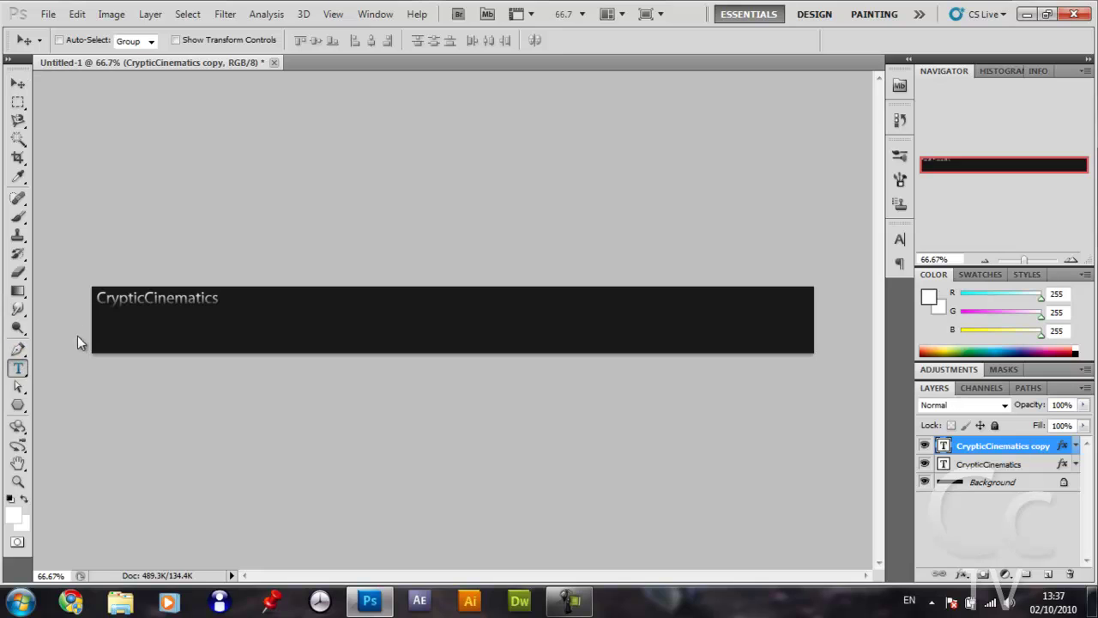
{"action": "double_click", "coordinate": [99, 300]}
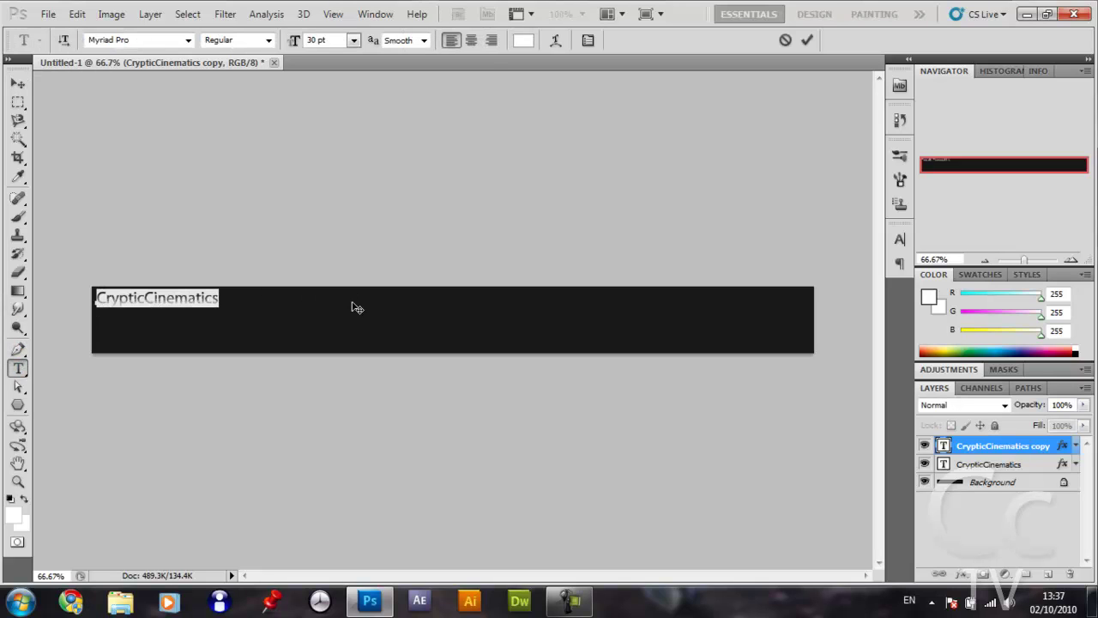
{"action": "type", "text": "Comp"}
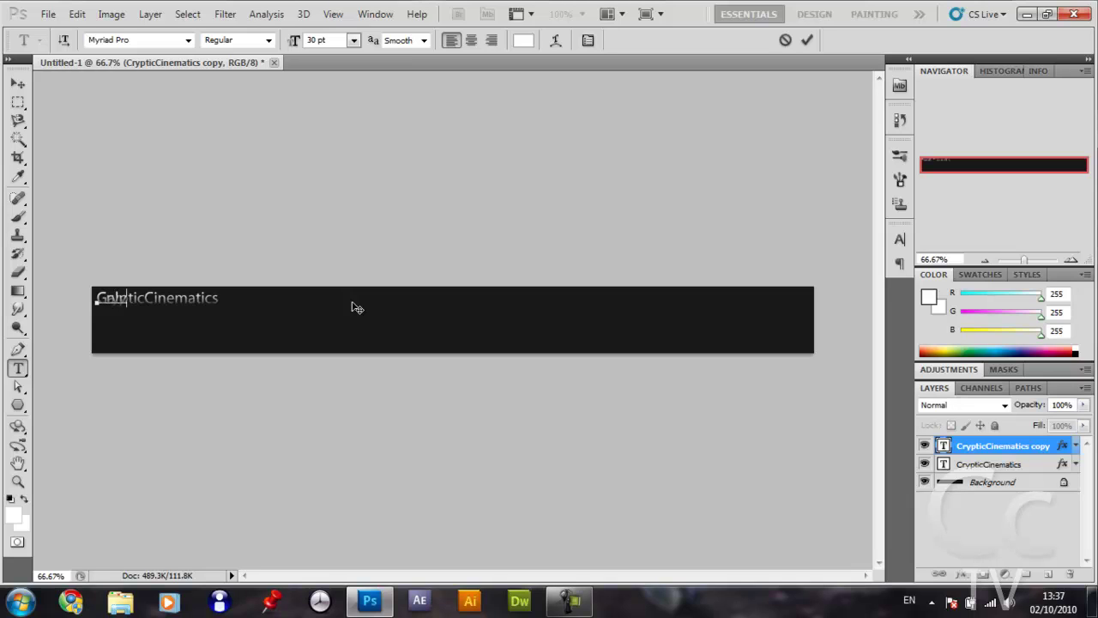
{"action": "type", "text": "ine"}
{"action": "type", "text": "ls"}
- Commit the 'Galvanizing Tutorials' text and nudge it just beneath the CrypticCinematics title
{"action": "left_click", "coordinate": [17, 83]}
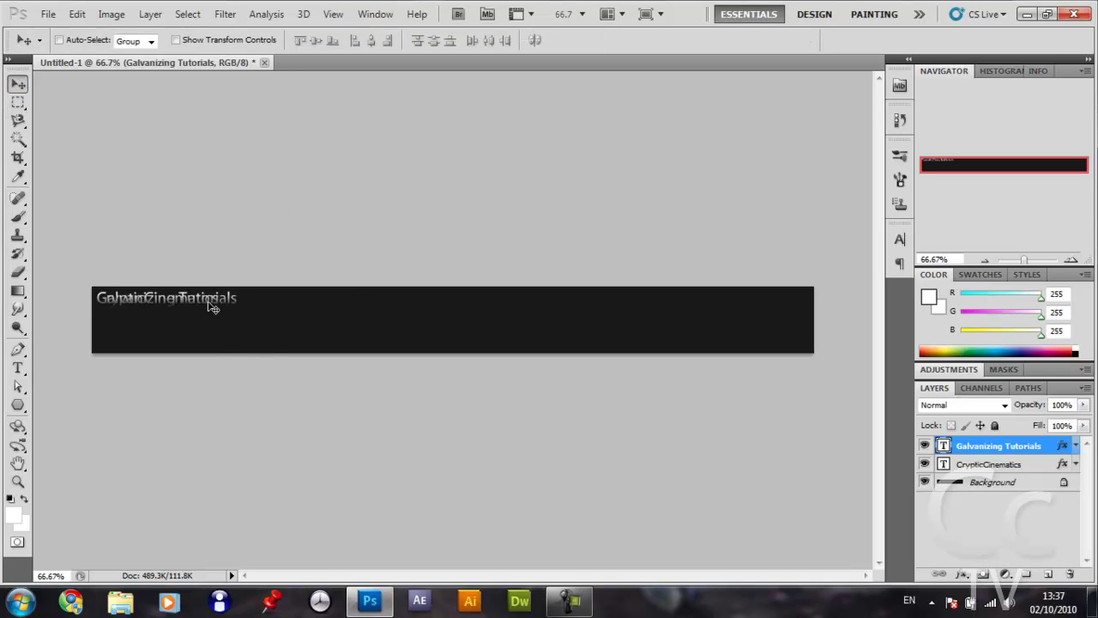
{"action": "mouse_move", "coordinate": [212, 307]}
{"action": "left_mouse_down"}
{"action": "mouse_move", "coordinate": [208, 356]}
{"action": "mouse_move", "coordinate": [208, 327]}
{"action": "left_mouse_up"}
{"action": "left_click", "coordinate": [570, 600]}
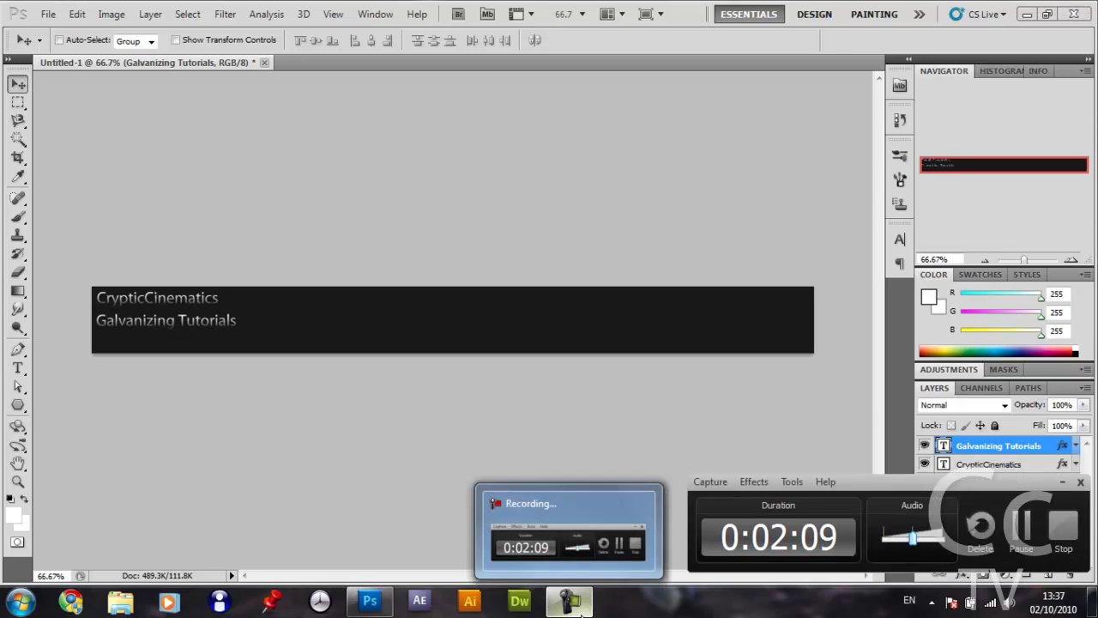
{"action": "left_click", "coordinate": [581, 611]}
{"action": "key", "text": "Right"}
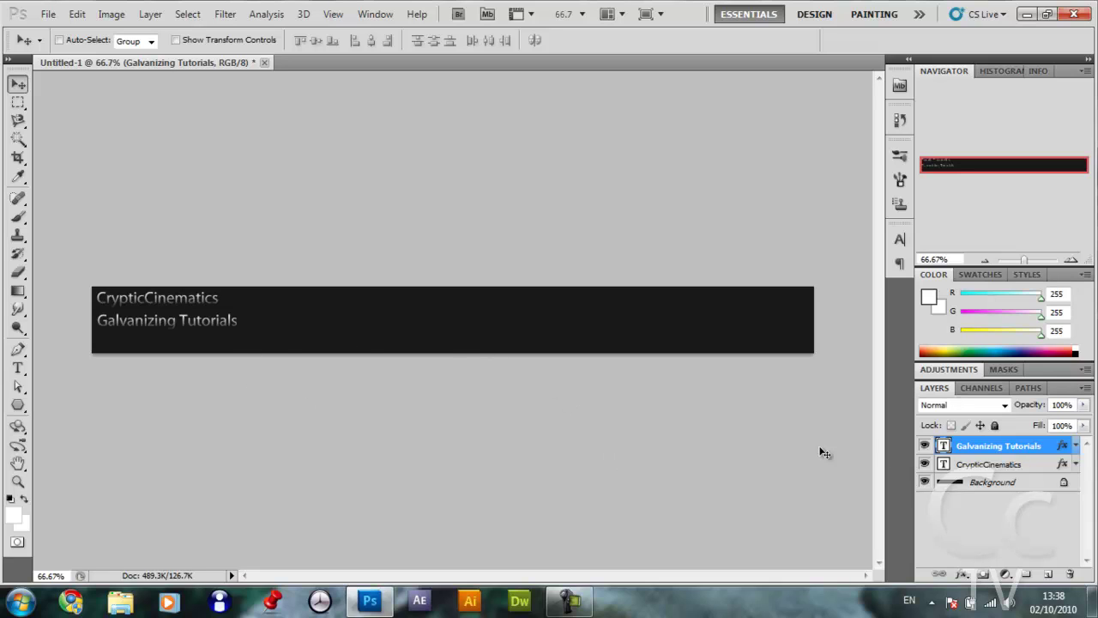
{"action": "left_click", "coordinate": [48, 13]}
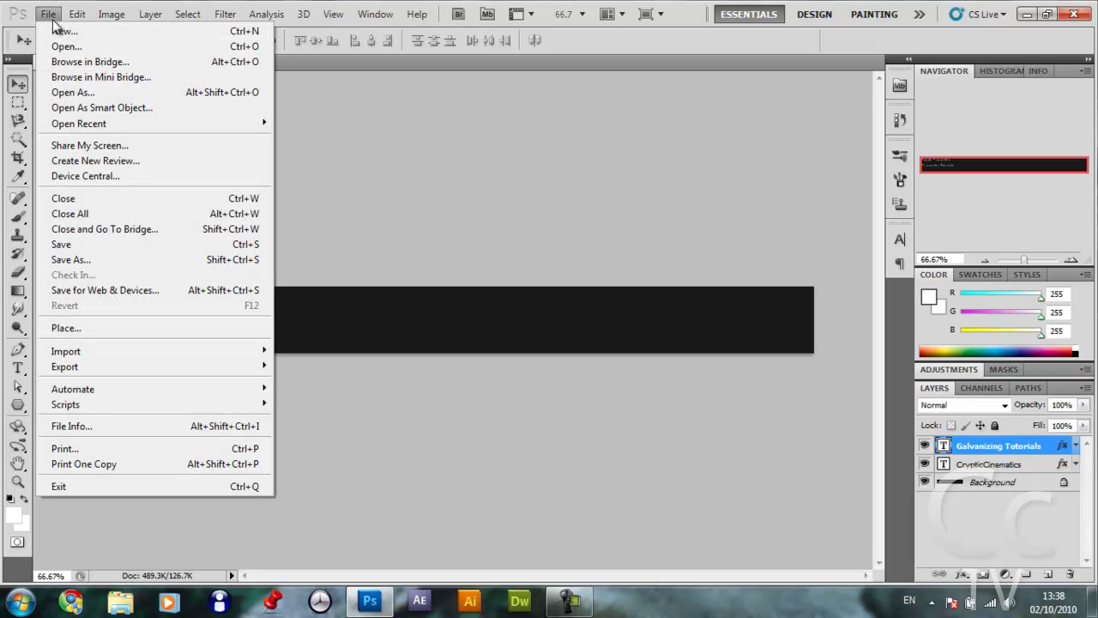
{"action": "left_click", "coordinate": [153, 264]}
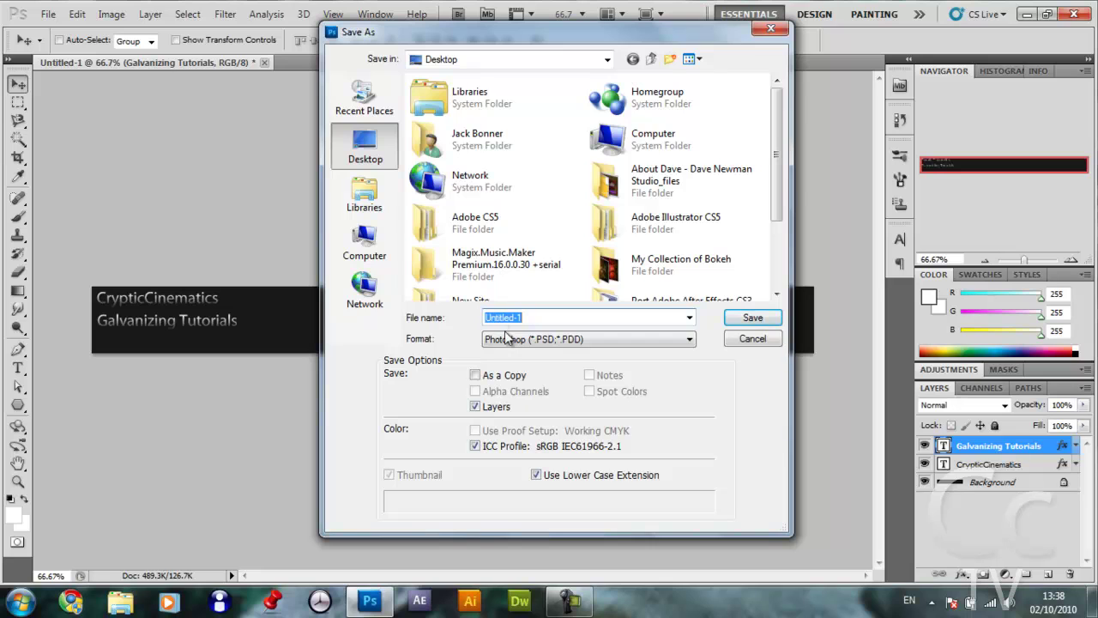
{"action": "left_click", "coordinate": [752, 339]}
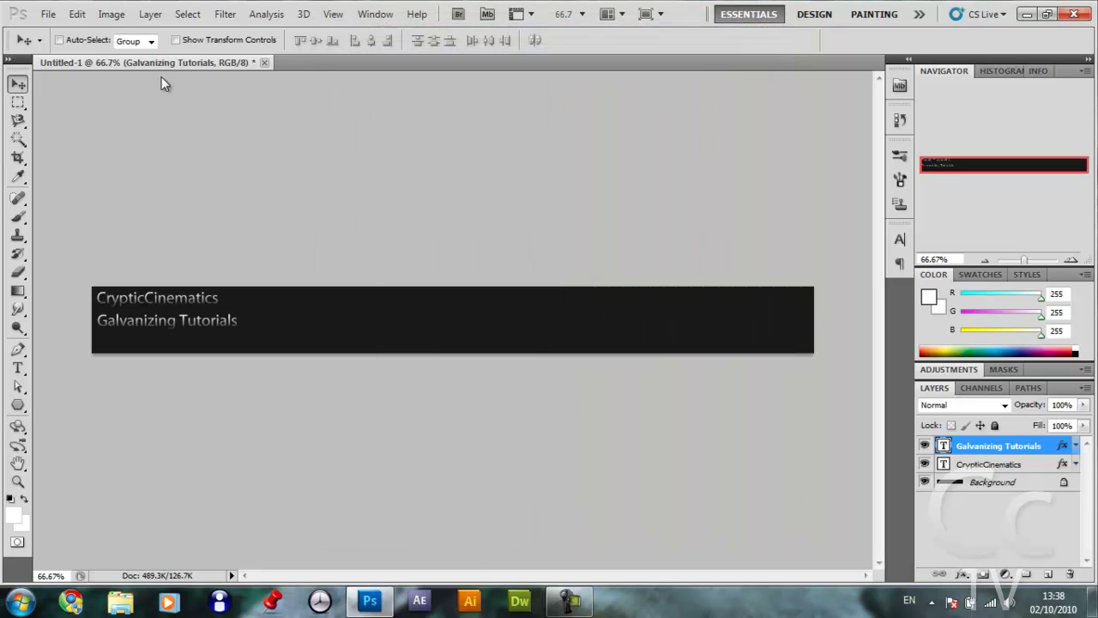
{"action": "left_click", "coordinate": [44, 13]}
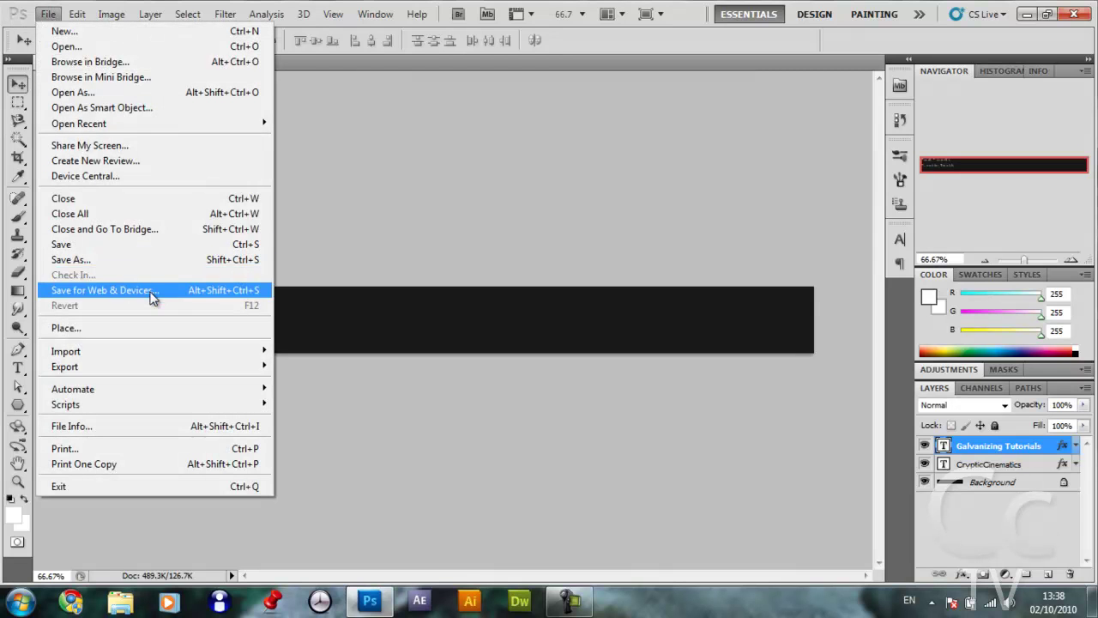
{"action": "left_click", "coordinate": [135, 259]}
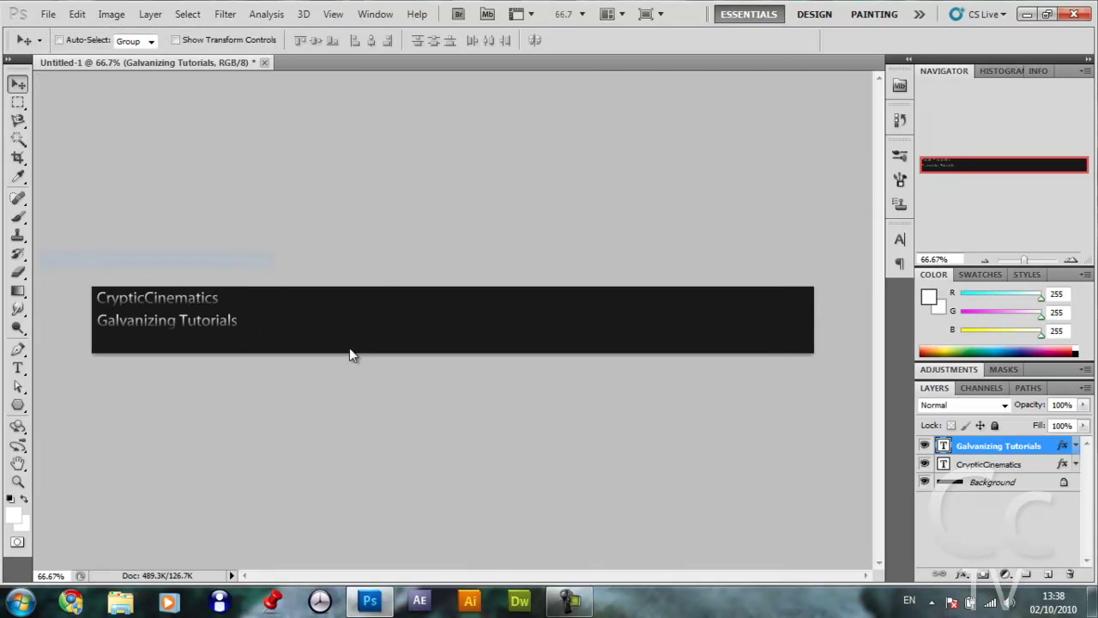
{"action": "left_click", "coordinate": [562, 339]}
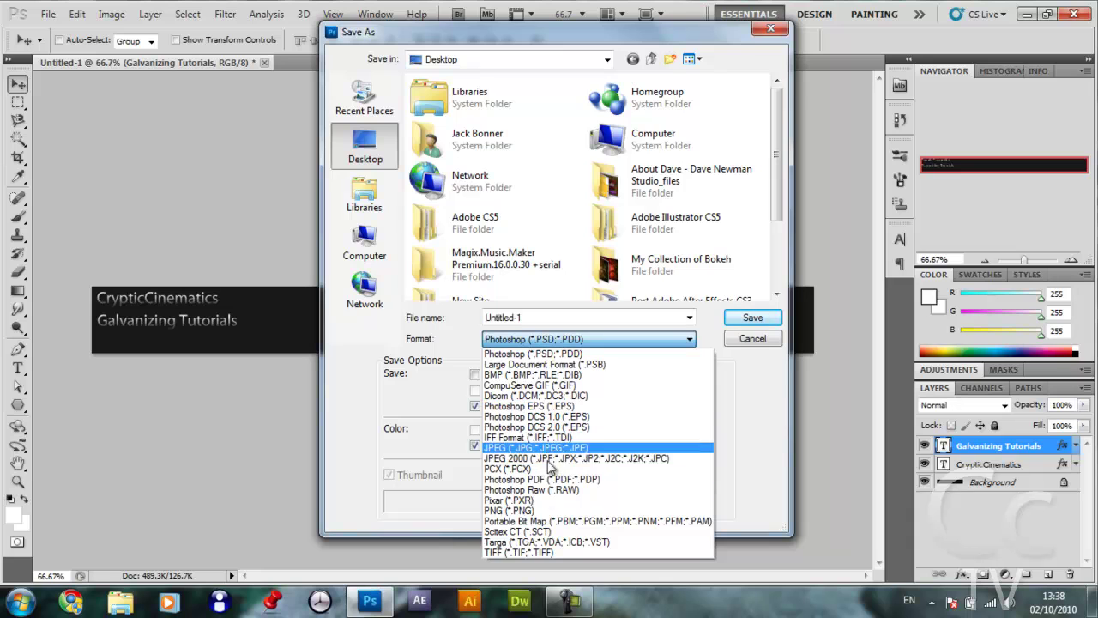
{"action": "left_click", "coordinate": [762, 342]}
{"action": "left_click", "coordinate": [751, 335]}
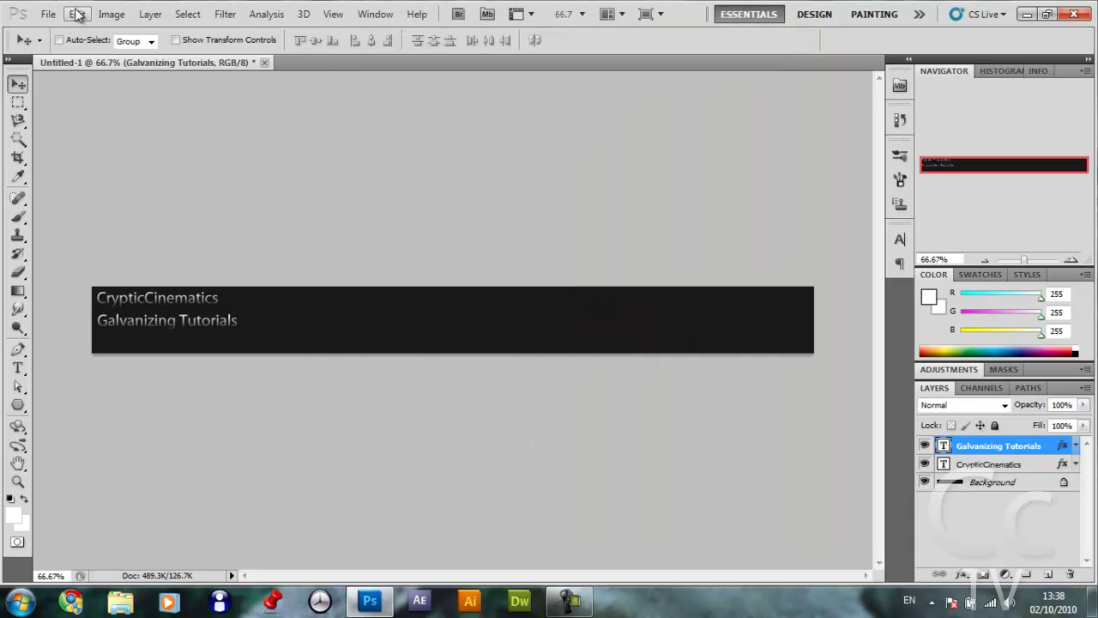
{"action": "left_click", "coordinate": [48, 14]}
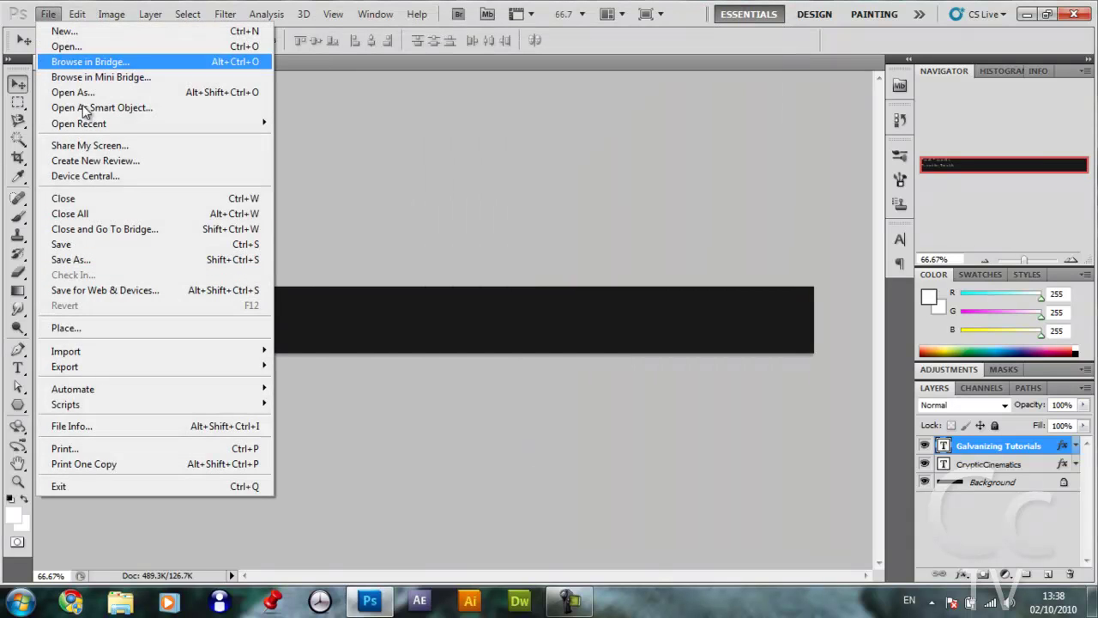
{"action": "left_click", "coordinate": [141, 258]}
{"action": "left_click", "coordinate": [562, 340]}
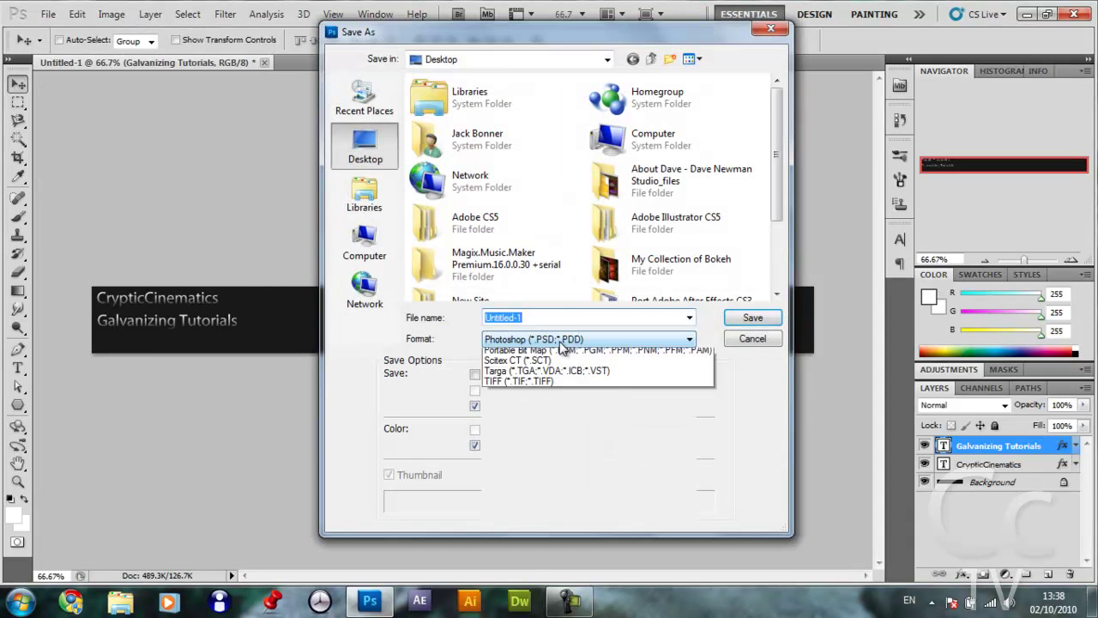
{"action": "left_click", "coordinate": [549, 446]}
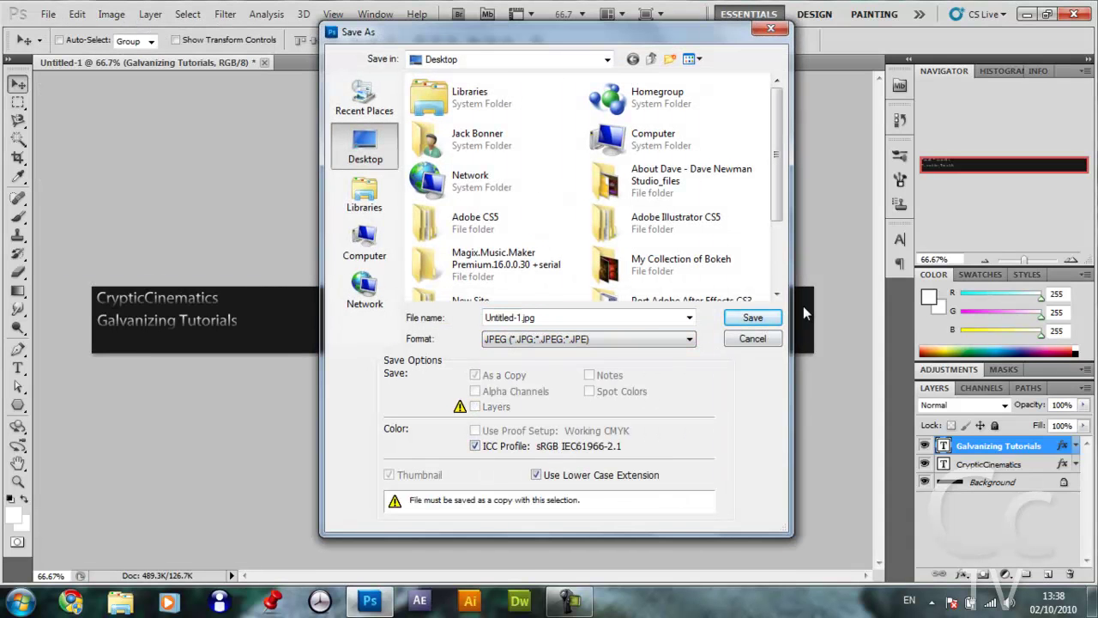
{"action": "left_click", "coordinate": [750, 321]}
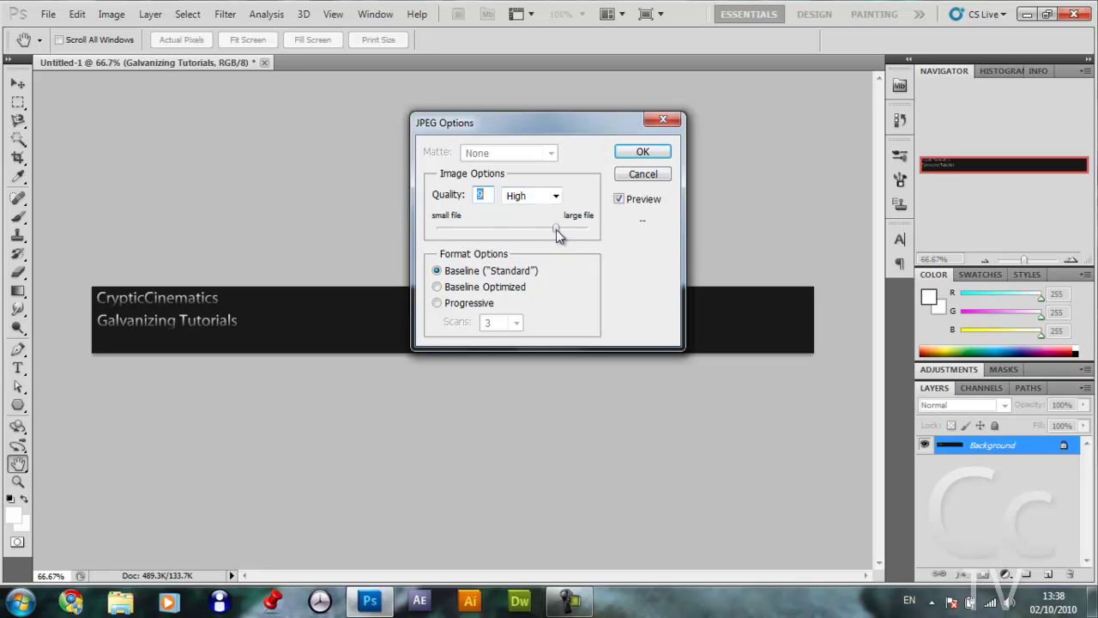
{"action": "left_click_drag", "start_coordinate": [556, 229], "coordinate": [612, 232]}
{"action": "left_click", "coordinate": [644, 176]}
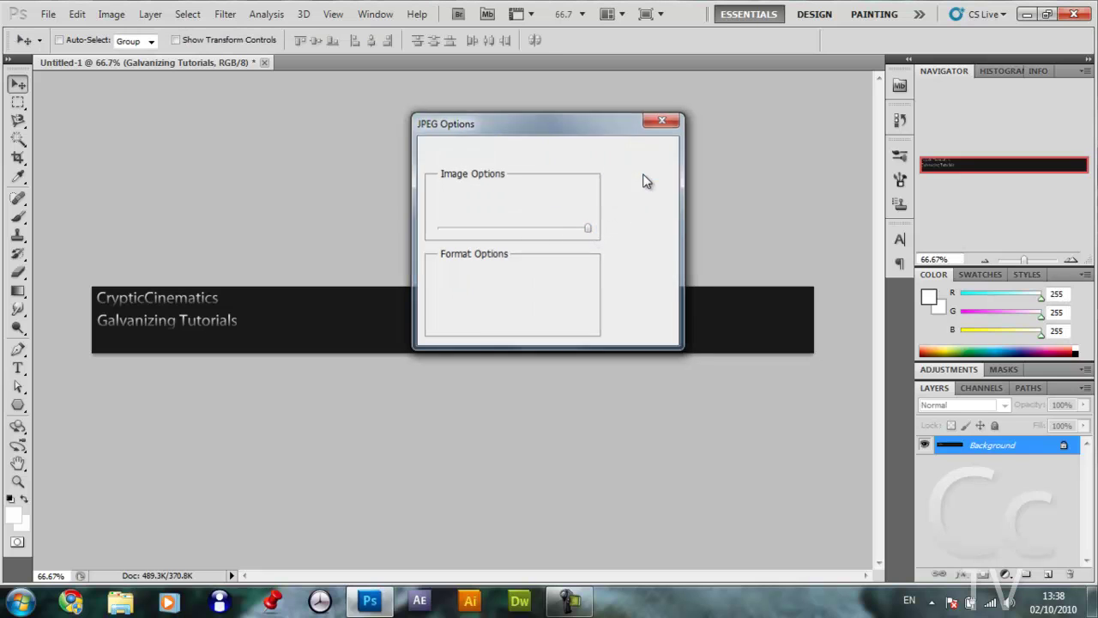
{"action": "left_click", "coordinate": [47, 13]}
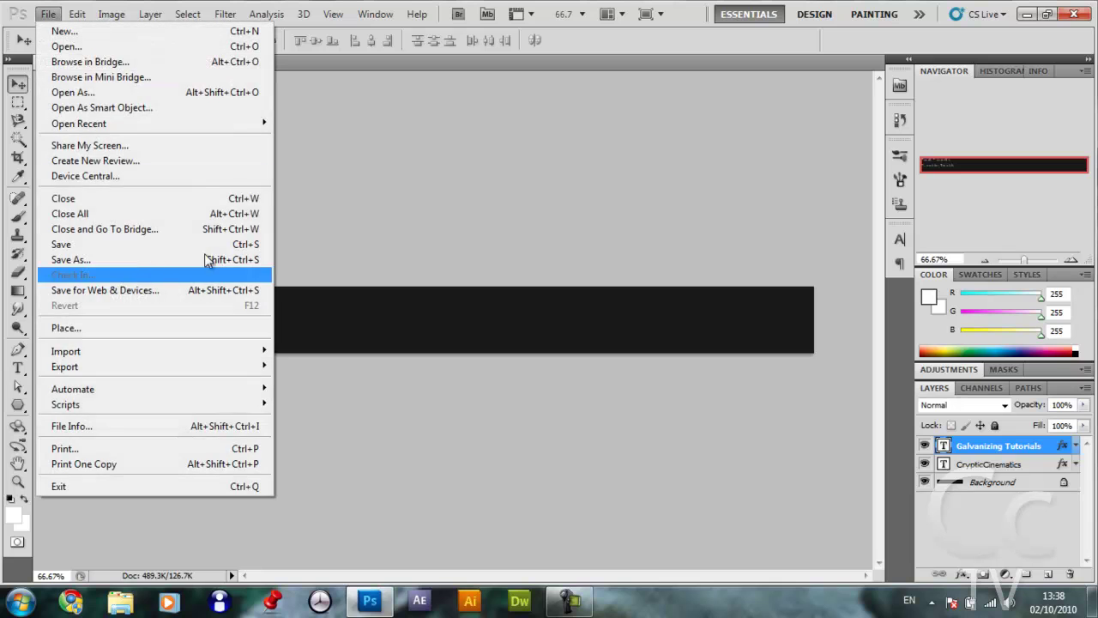
{"action": "left_click", "coordinate": [215, 290]}
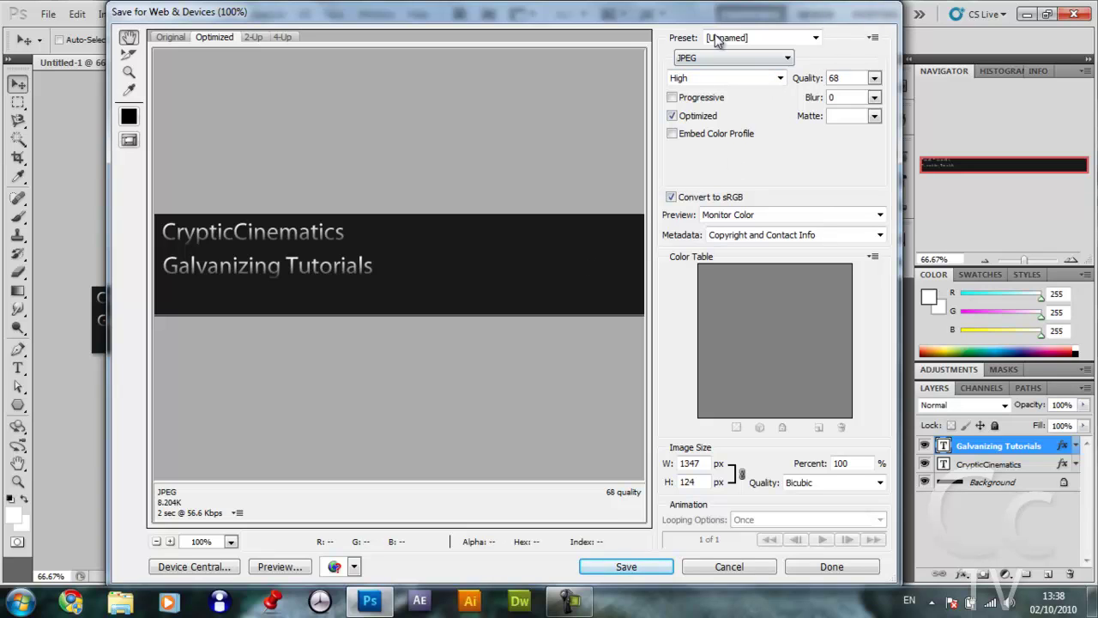
{"action": "left_click", "coordinate": [756, 57]}
{"action": "left_click", "coordinate": [758, 92]}
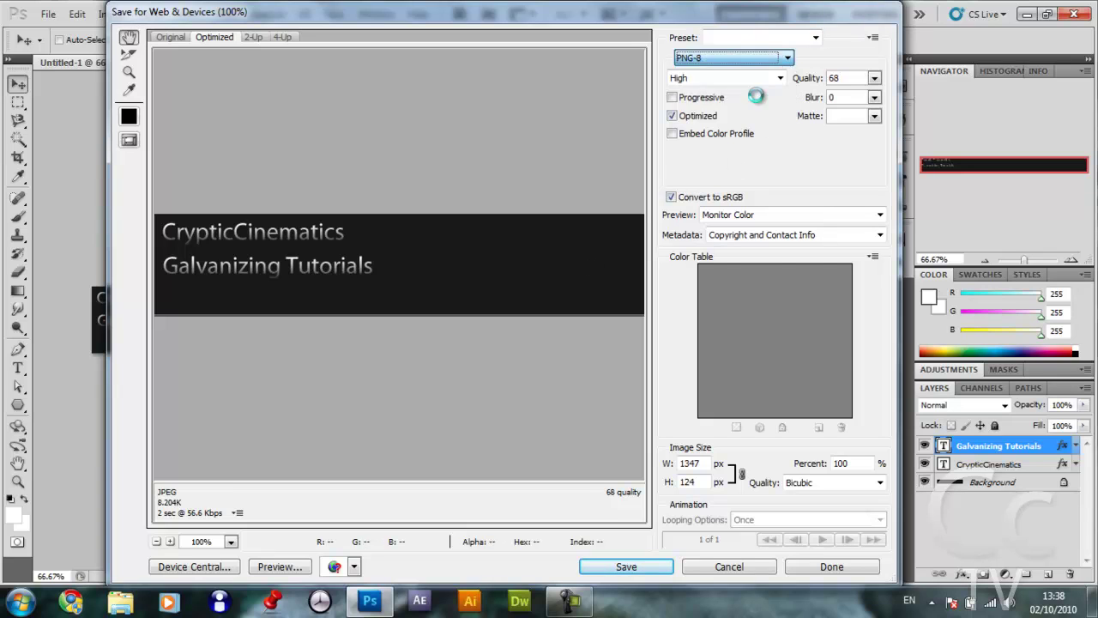
{"action": "left_click", "coordinate": [747, 57]}
{"action": "left_click", "coordinate": [740, 103]}
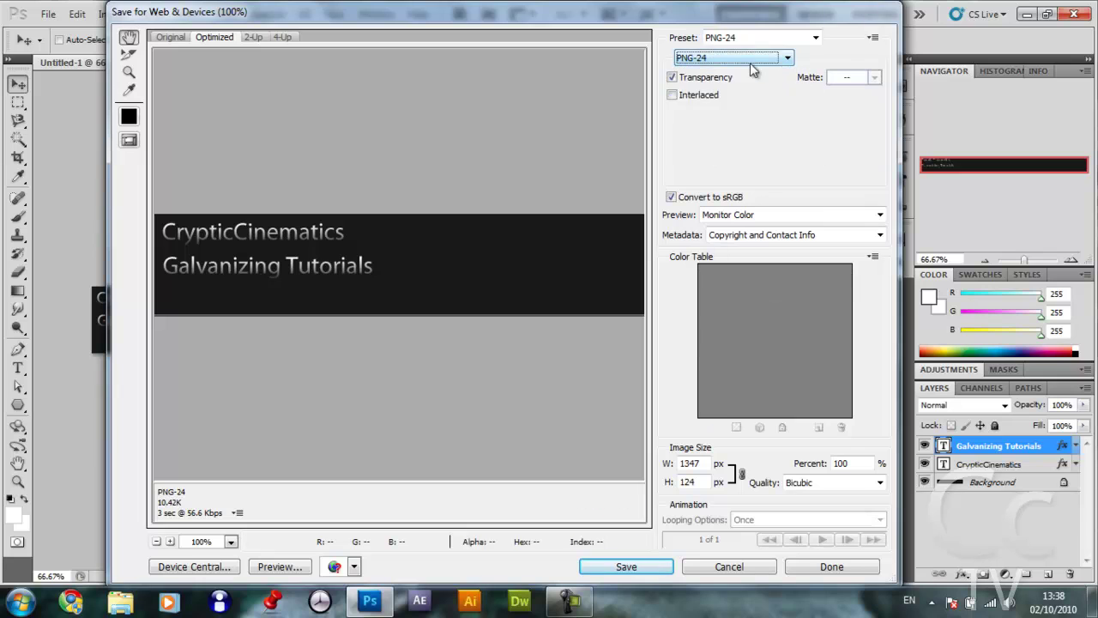
{"action": "left_click", "coordinate": [747, 57]}
{"action": "left_click", "coordinate": [738, 82]}
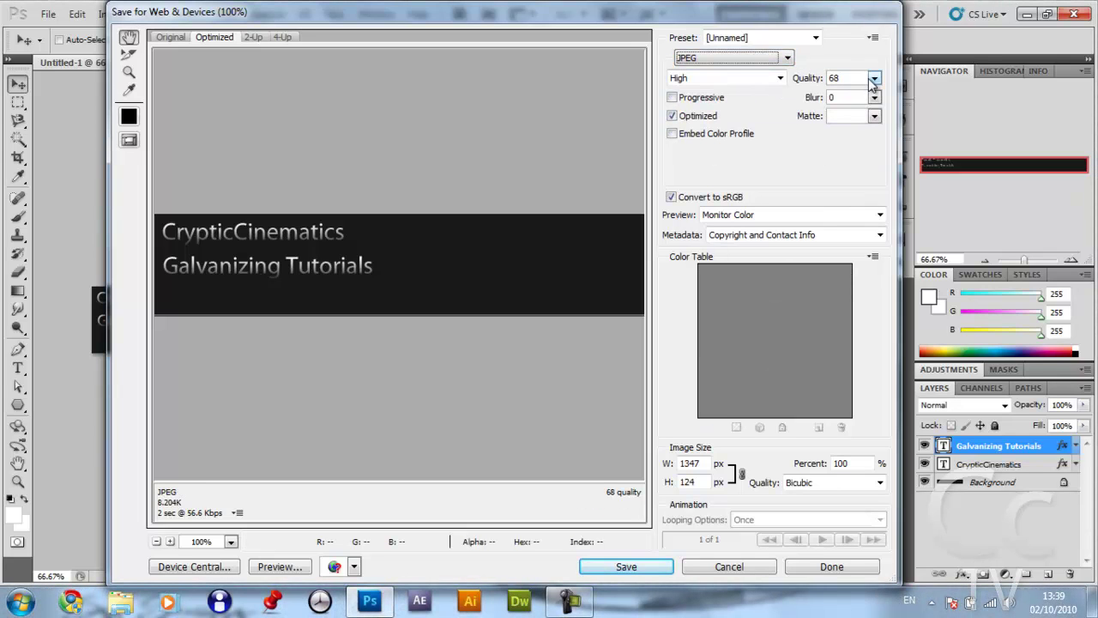
{"action": "left_click", "coordinate": [874, 78]}
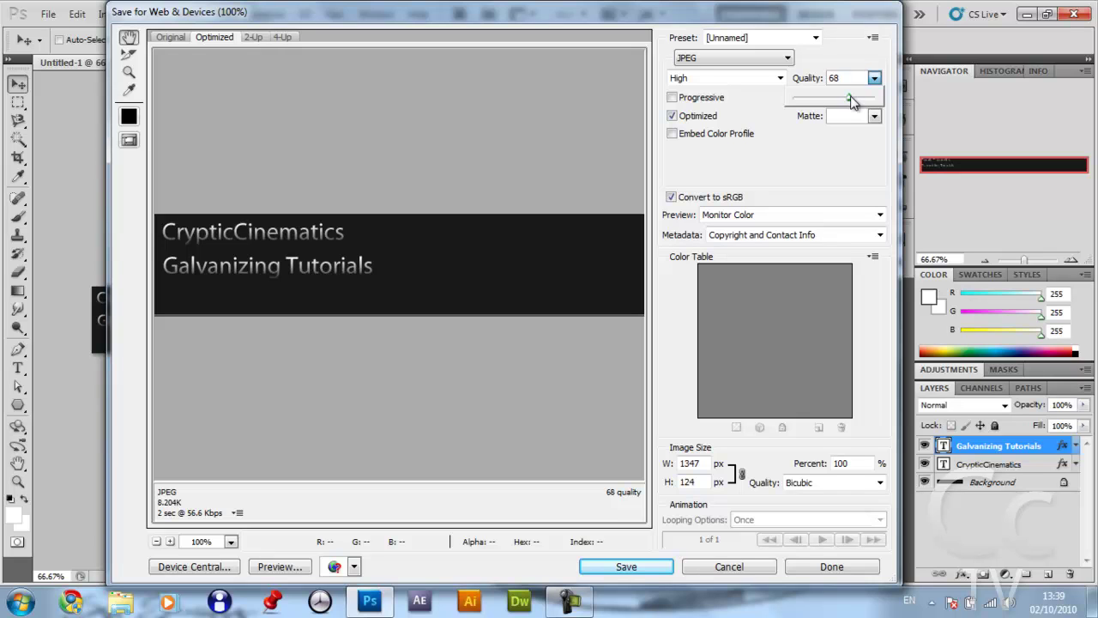
{"action": "left_click_drag", "start_coordinate": [852, 101], "coordinate": [891, 92]}
{"action": "left_click", "coordinate": [709, 572]}
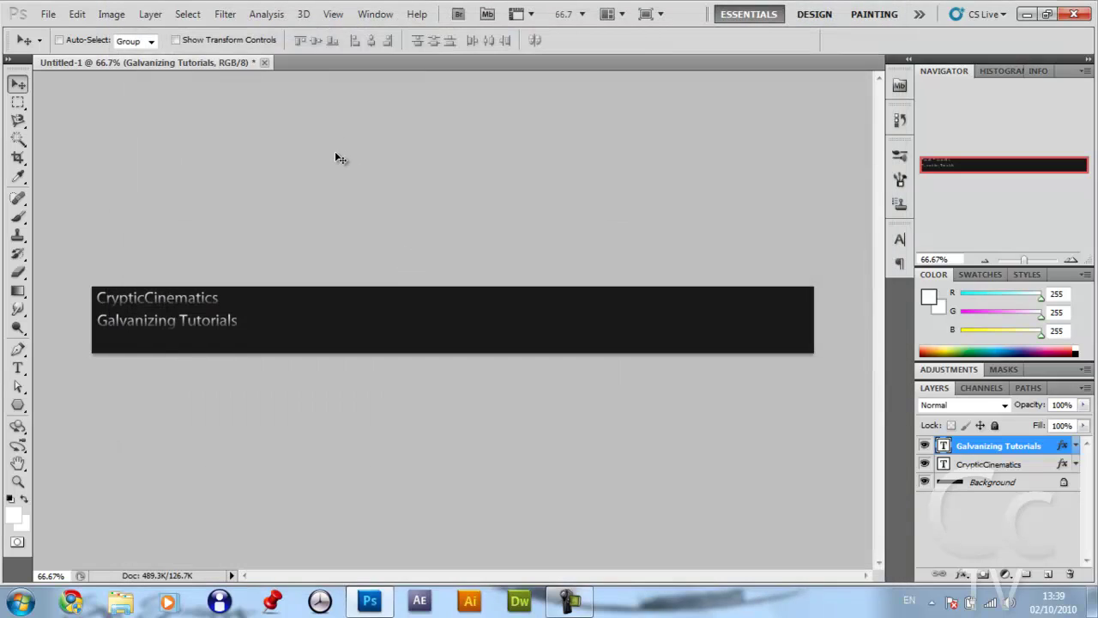